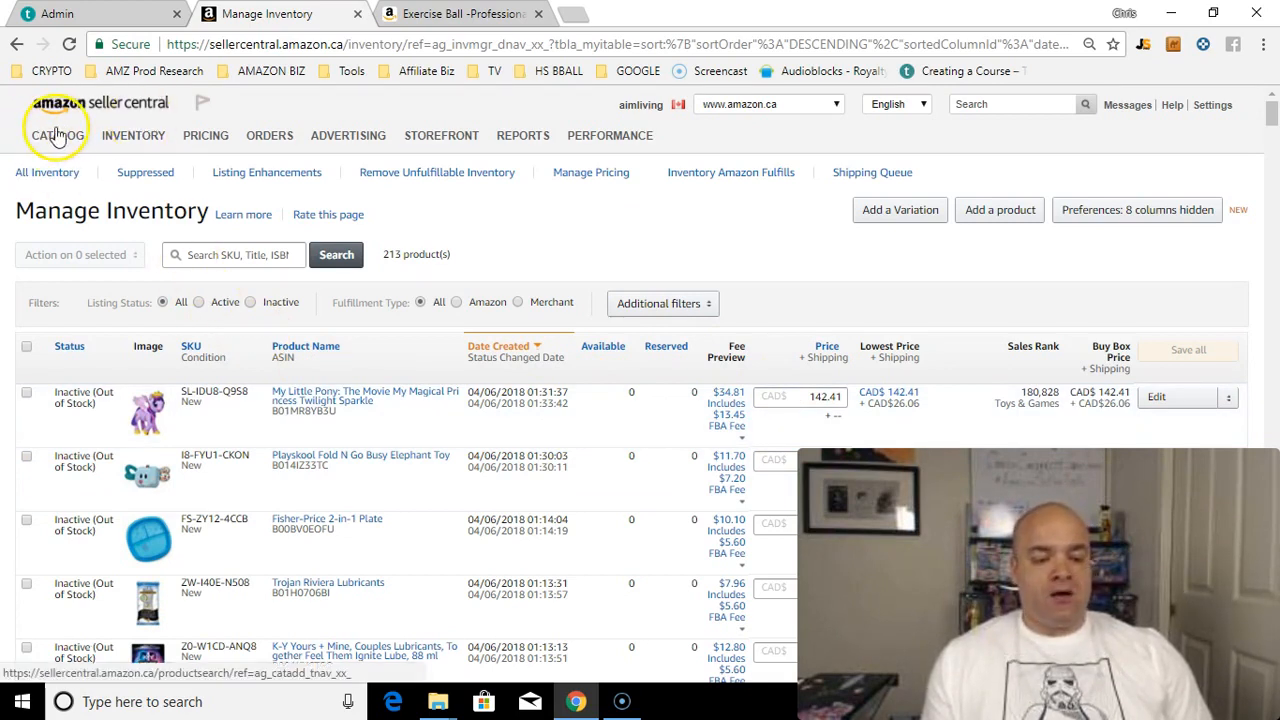
# Step: Go to Catalog > Add Products and scroll down to the List a new product search box
pyautogui.moveTo(55, 135)
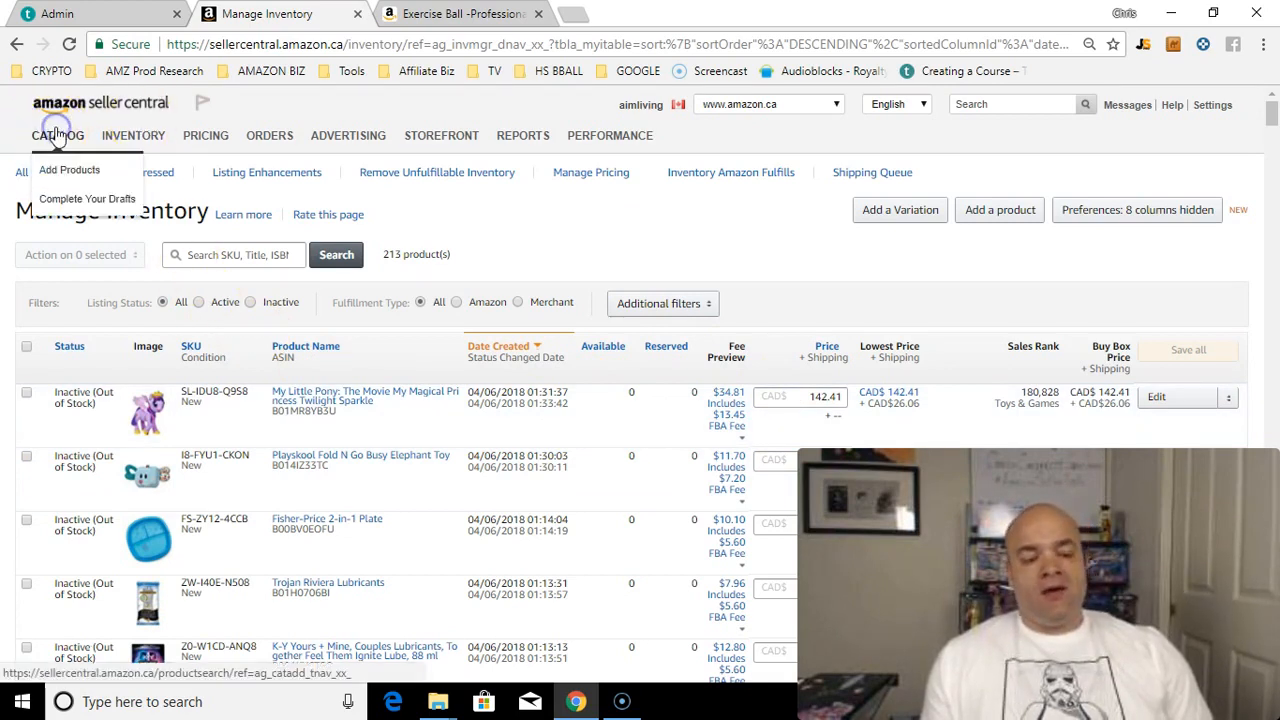
pyautogui.click(55, 180)
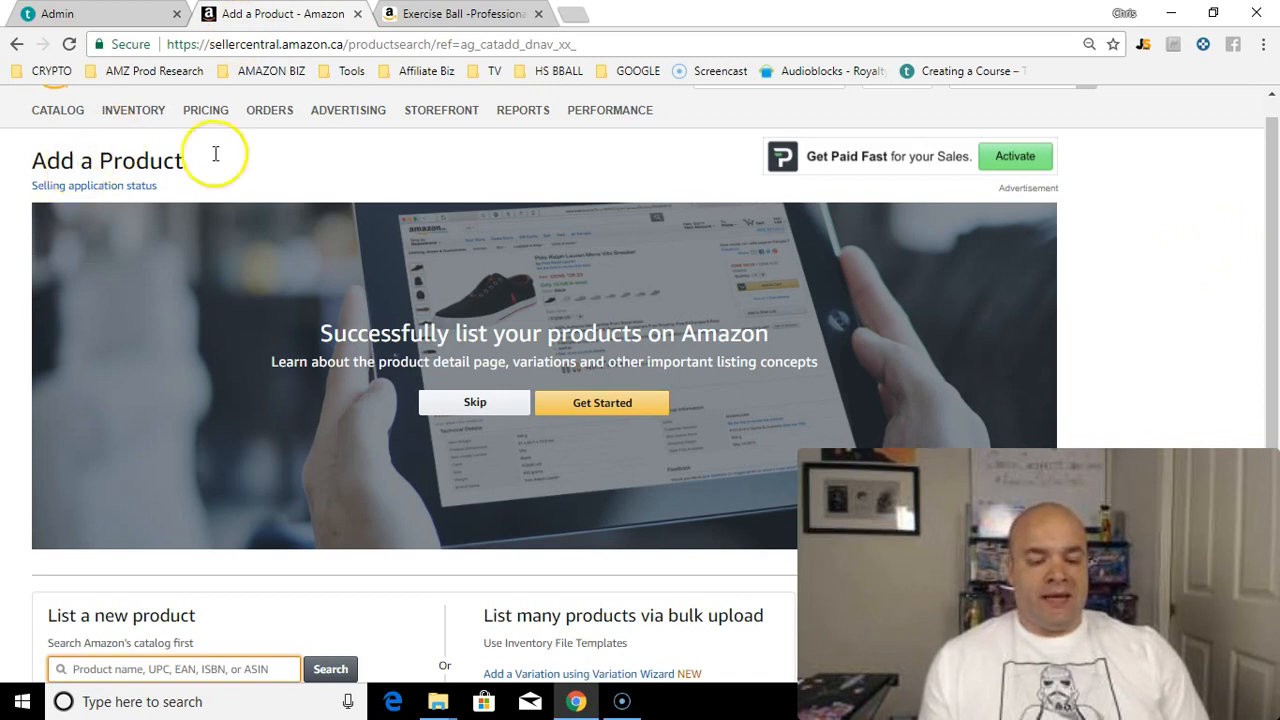
pyautogui.moveTo(1275, 194); pyautogui.dragTo(1270, 312)
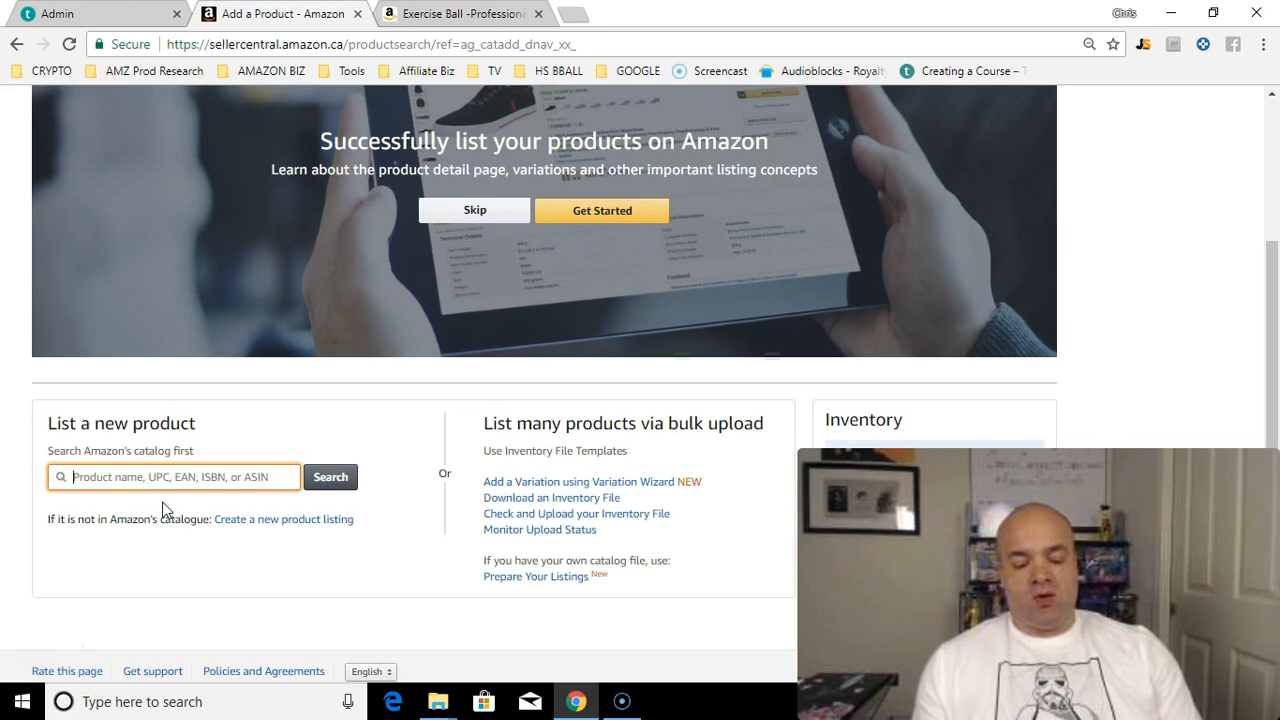
# Step: Search the catalog for EXERCISE BALL and scroll through the 455,346 results
pyautogui.write('EXERCISE BALL')
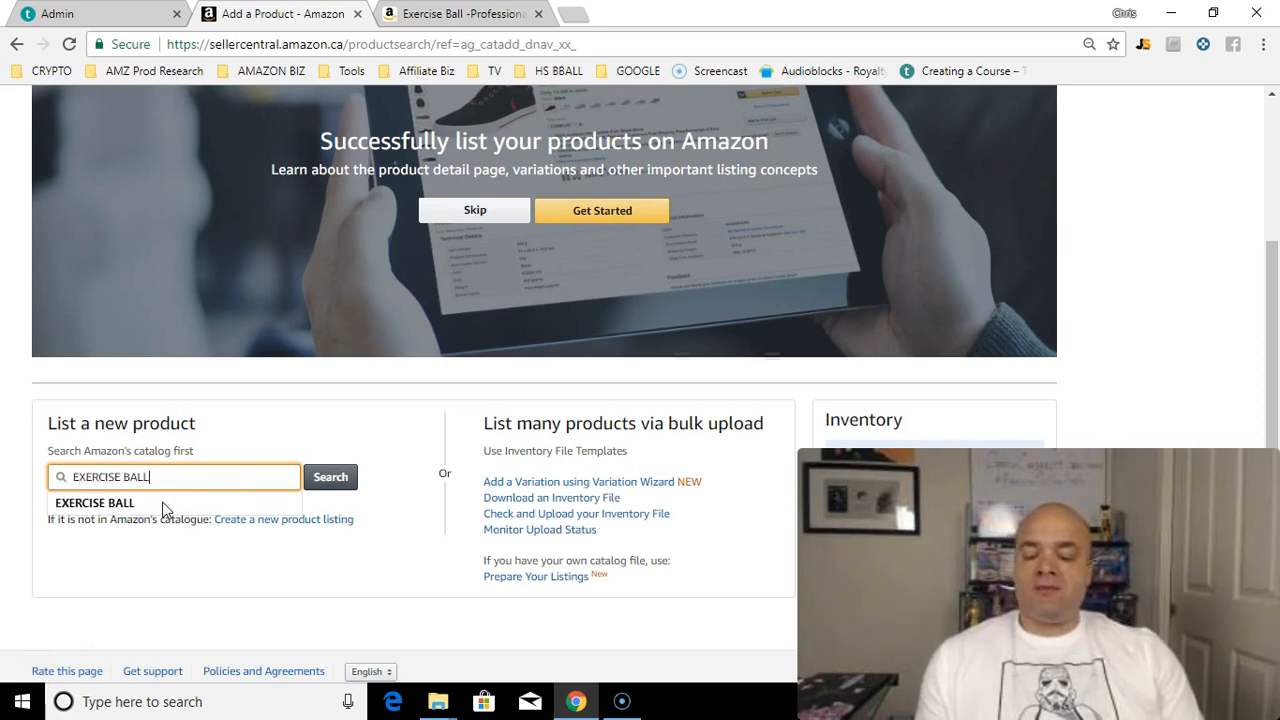
pyautogui.click(165, 510)
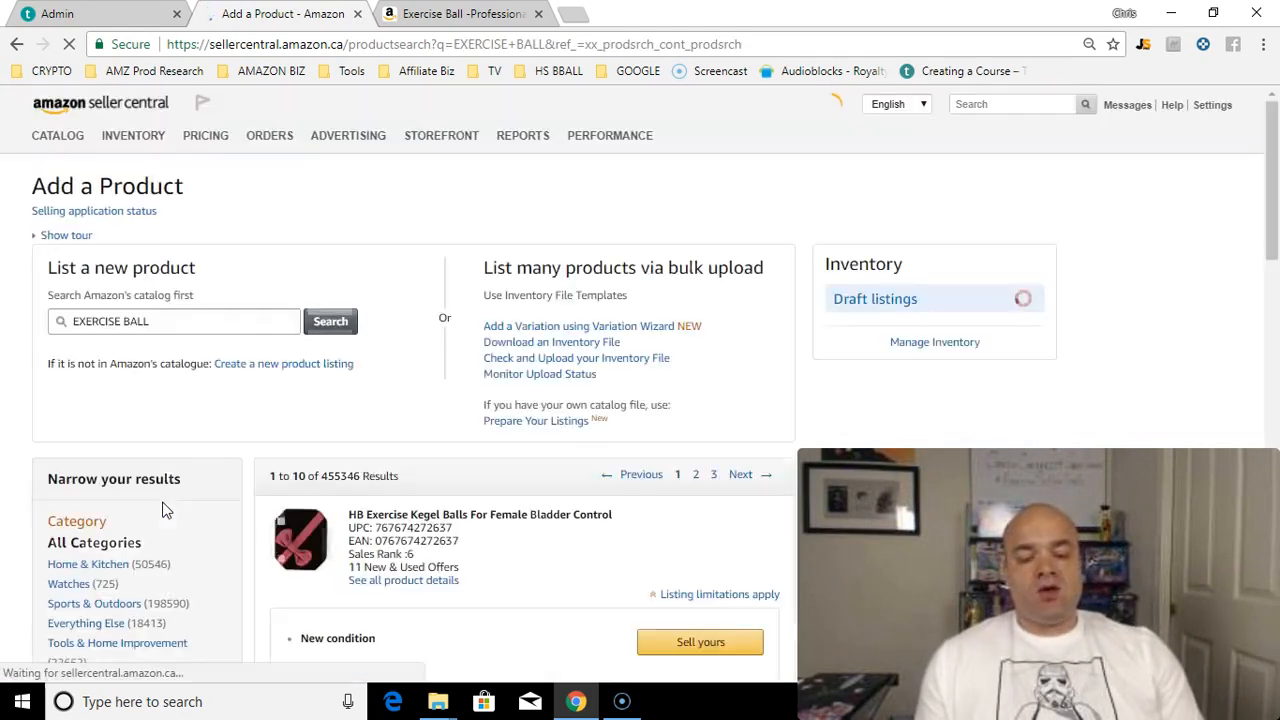
pyautogui.moveTo(1273, 157); pyautogui.dragTo(1275, 552)
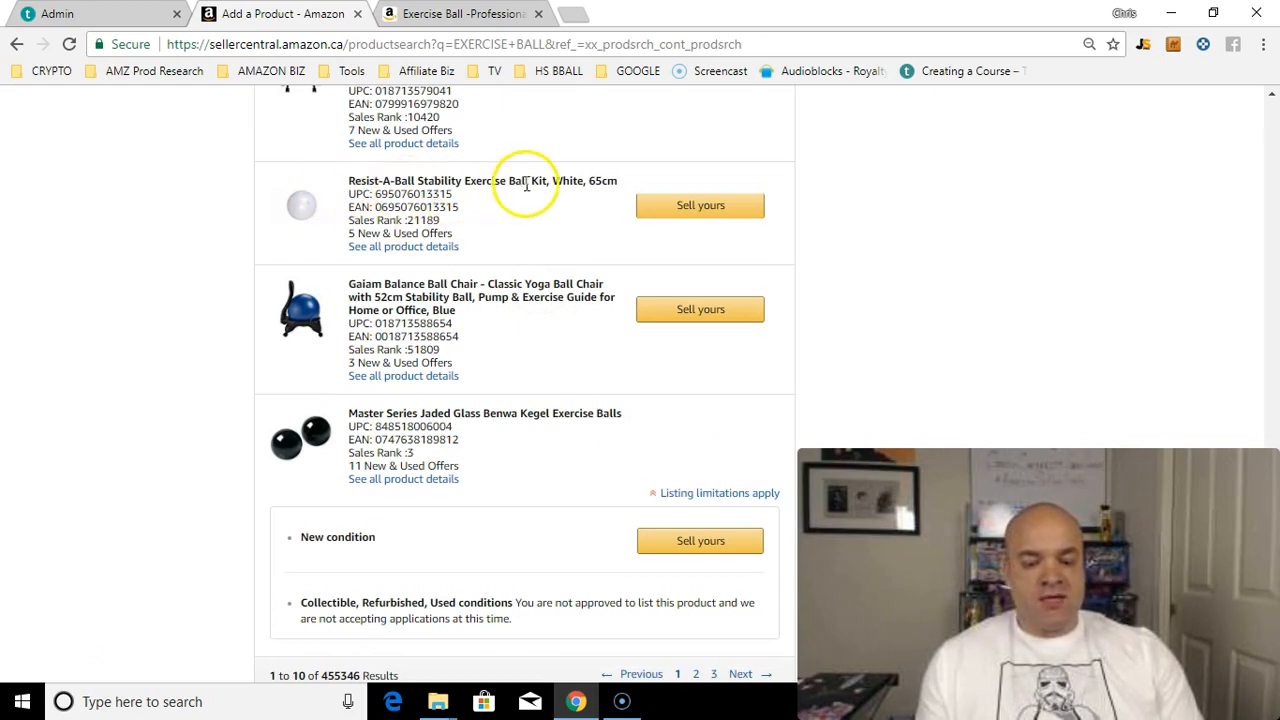
pyautogui.moveTo(1270, 440); pyautogui.dragTo(1275, 130)
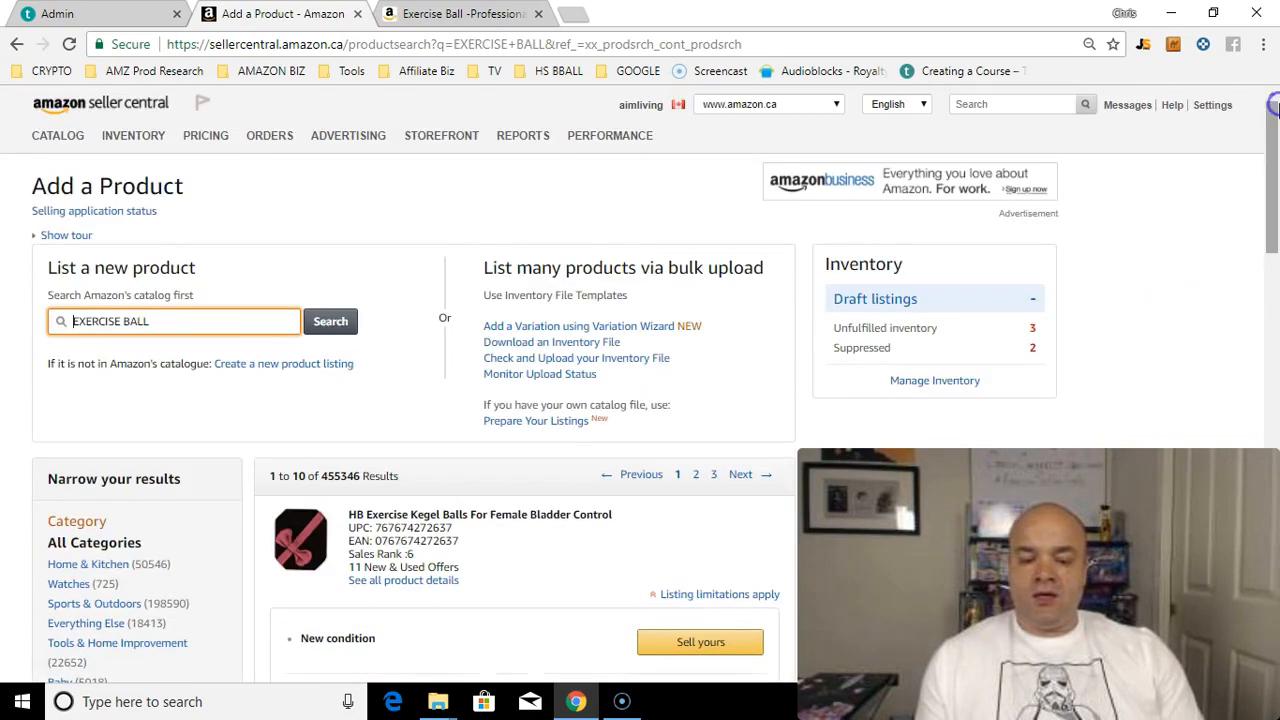
# Step: Replace the search with STABALITY, then extend it to STABALITY BALL for 255 results
pyautogui.tripleClick(277, 320)
pyautogui.write('STABALITY')
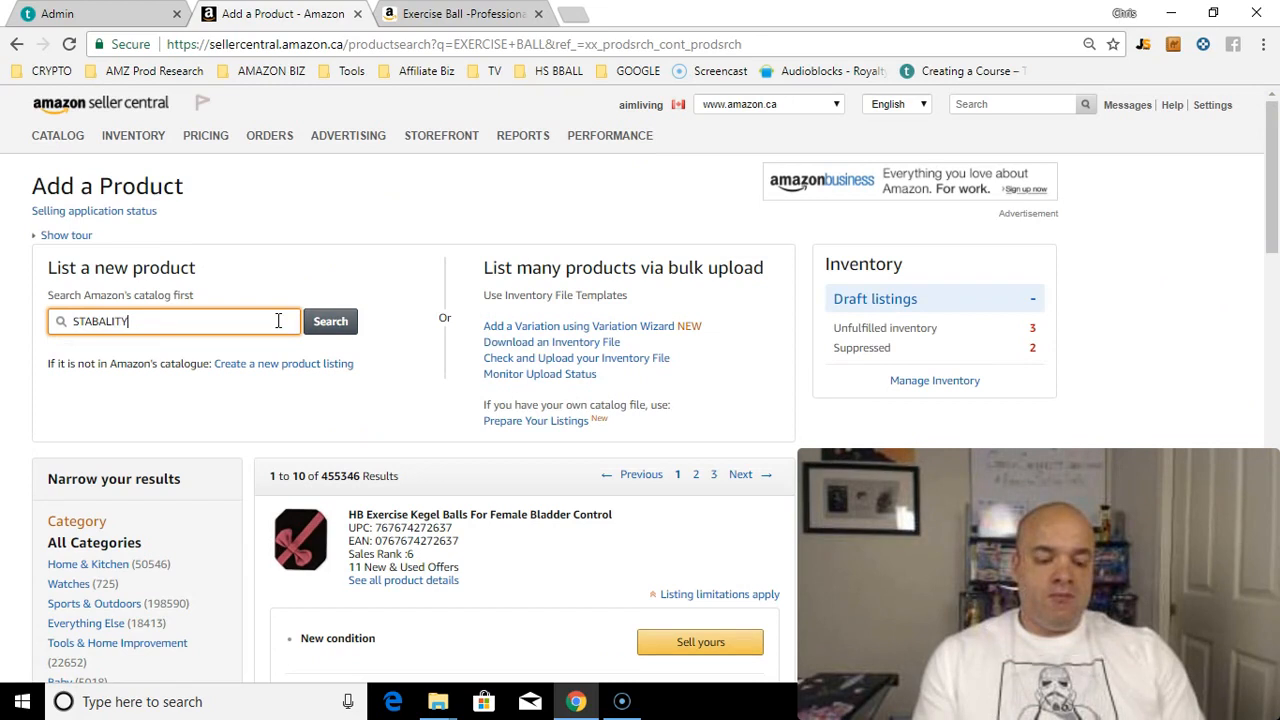
pyautogui.press('Return')
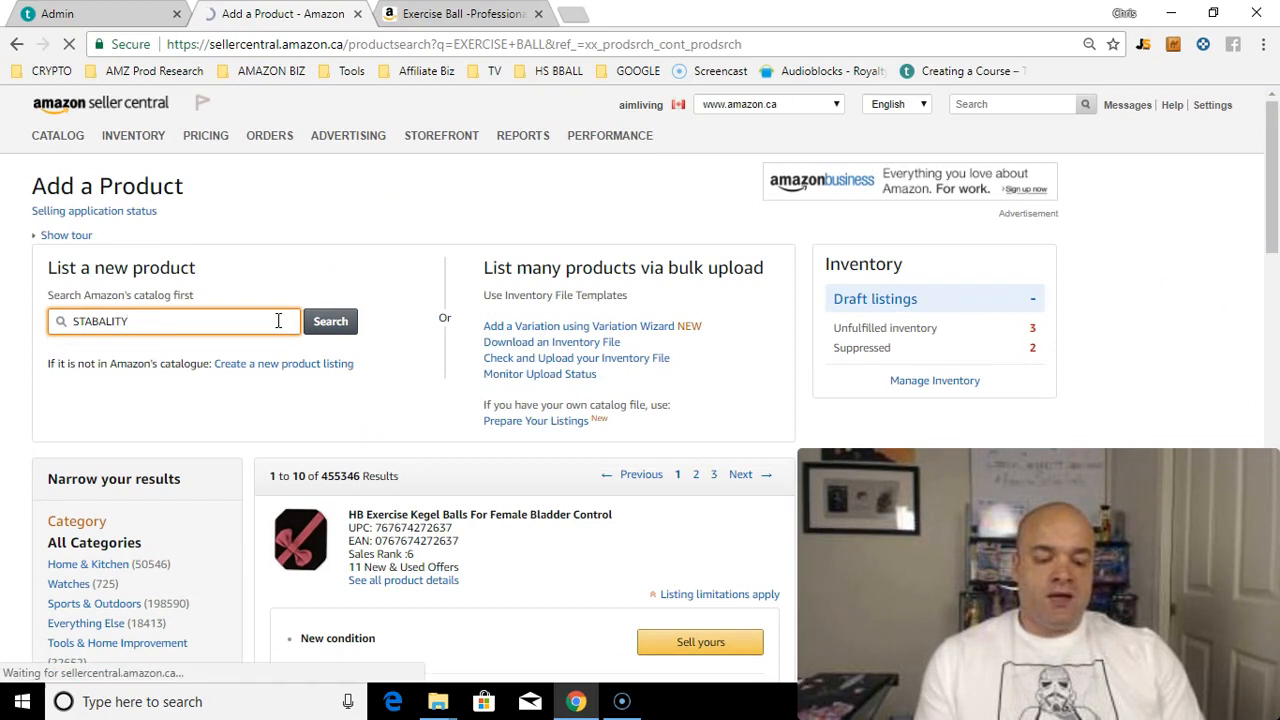
pyautogui.click(189, 320)
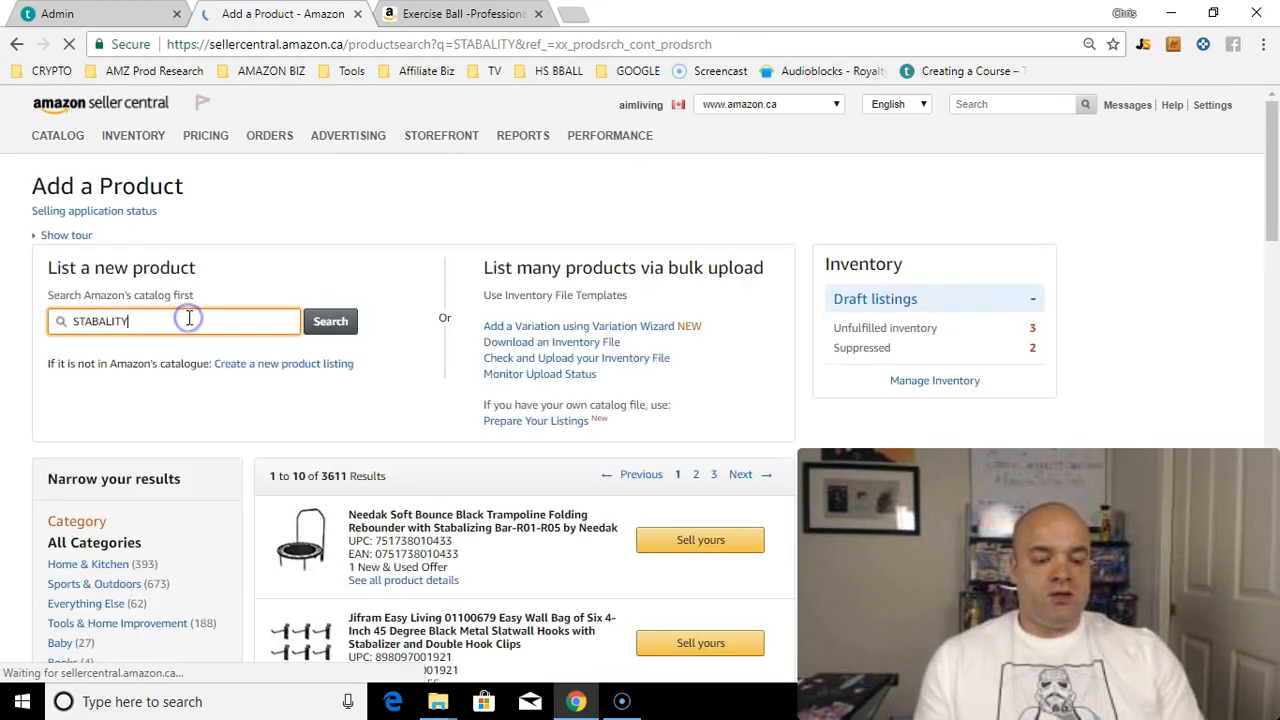
pyautogui.write('BALL')
pyautogui.press('Return')
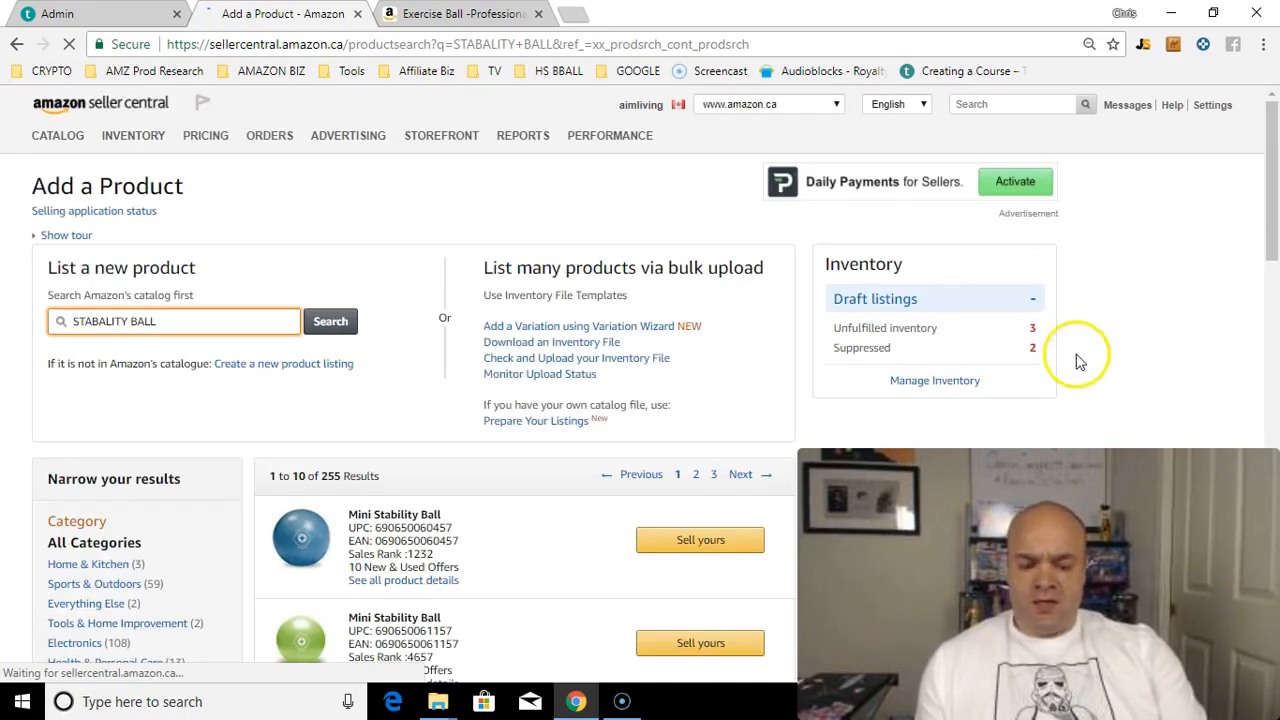
pyautogui.moveTo(1266, 229)
pyautogui.mouseDown()
pyautogui.moveTo(1275, 466)
pyautogui.moveTo(1274, 229)
pyautogui.moveTo(1268, 248)
pyautogui.mouseUp()
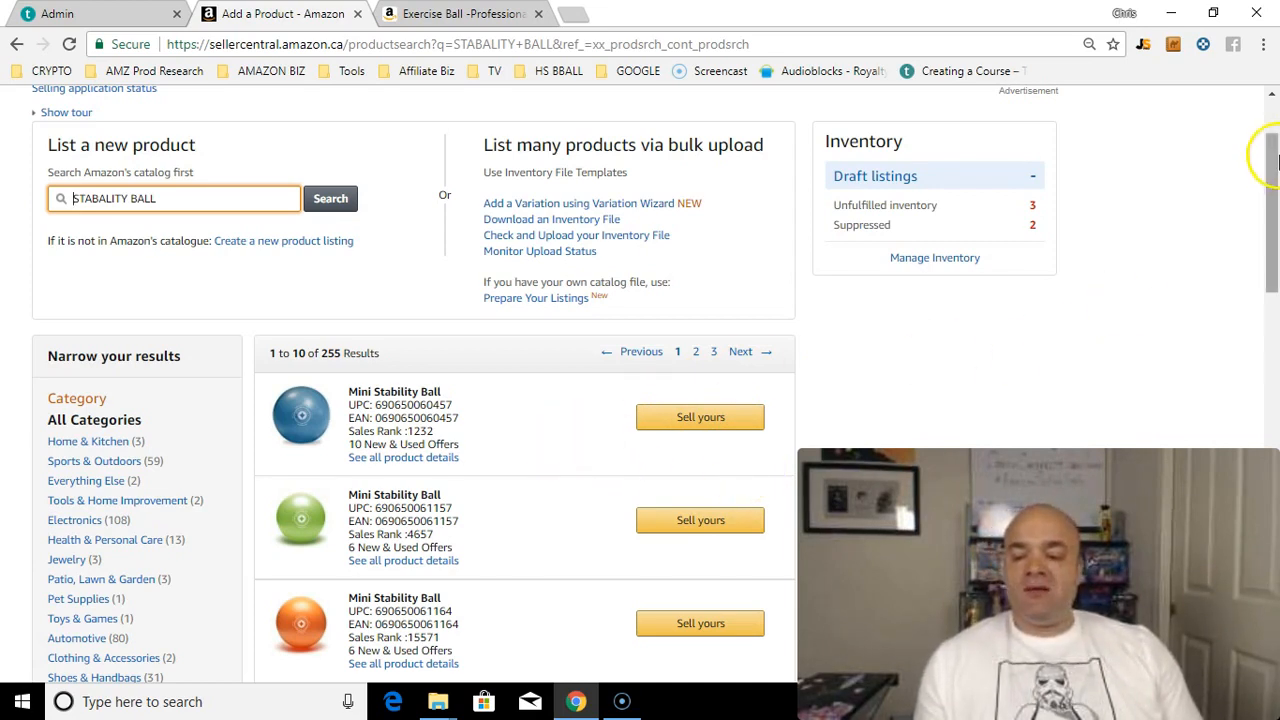
pyautogui.moveTo(1273, 160); pyautogui.dragTo(1275, 255)
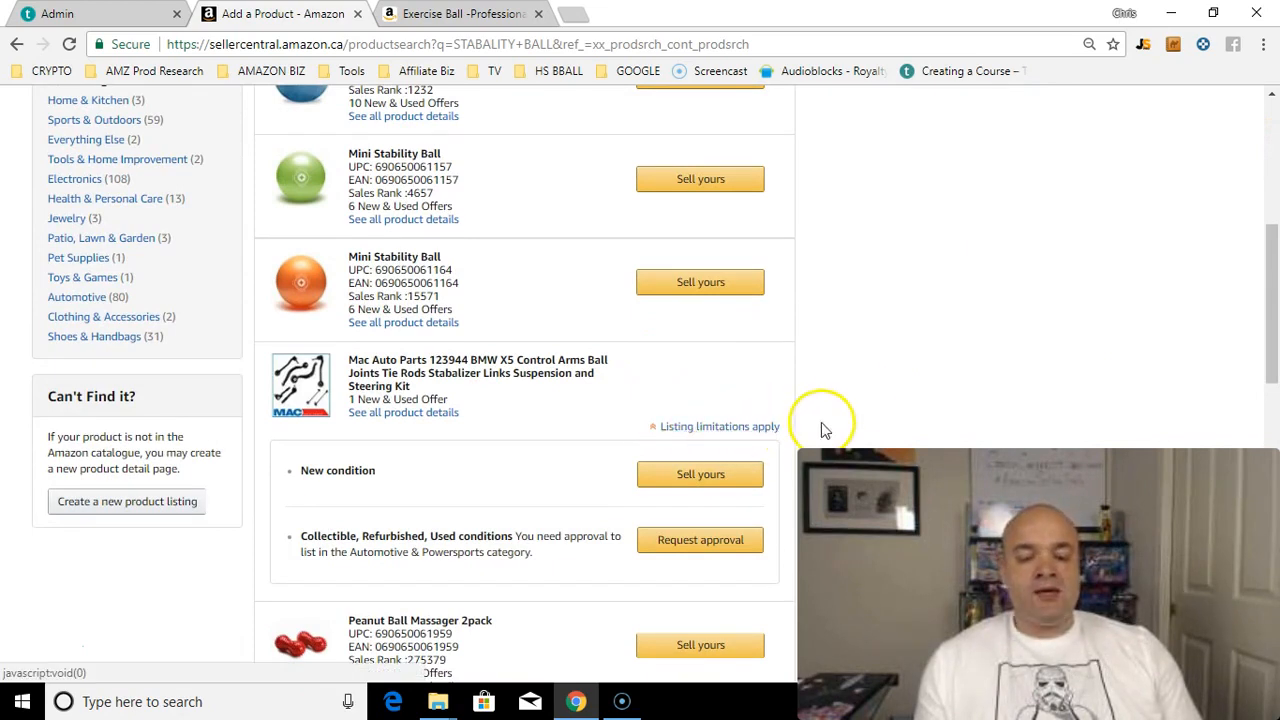
pyautogui.click(768, 427)
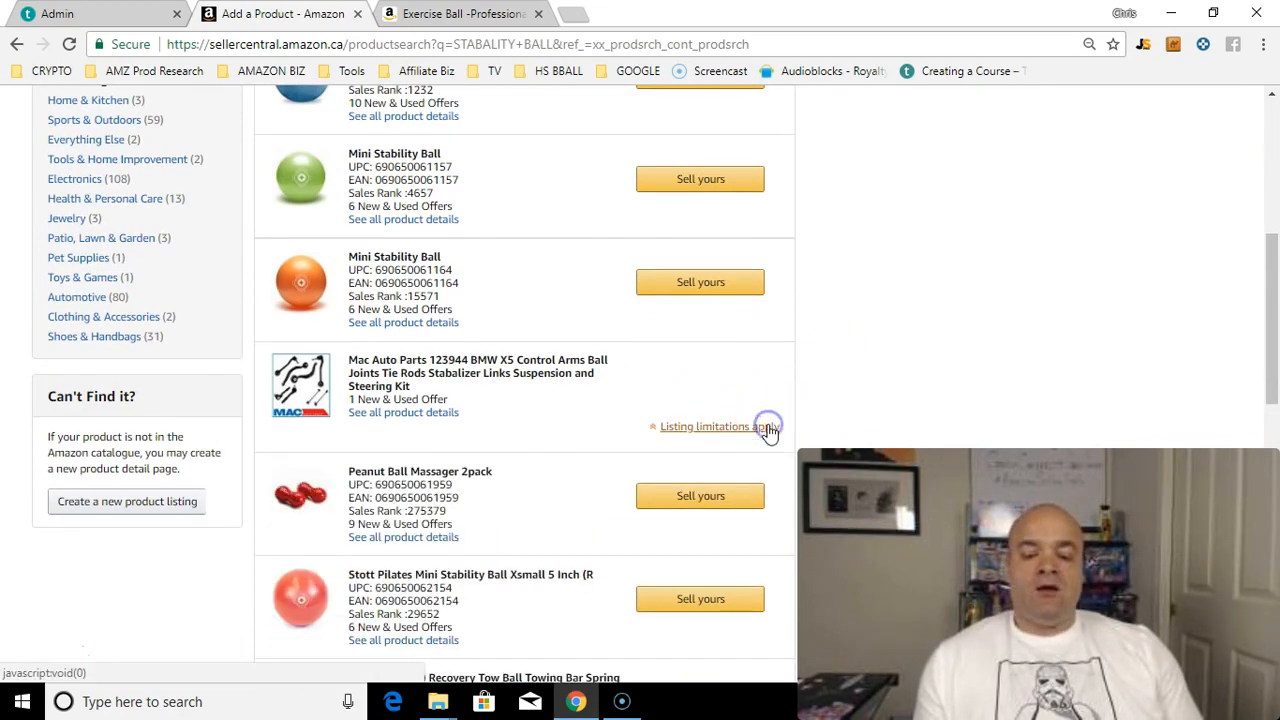
pyautogui.moveTo(1273, 244); pyautogui.dragTo(1275, 276)
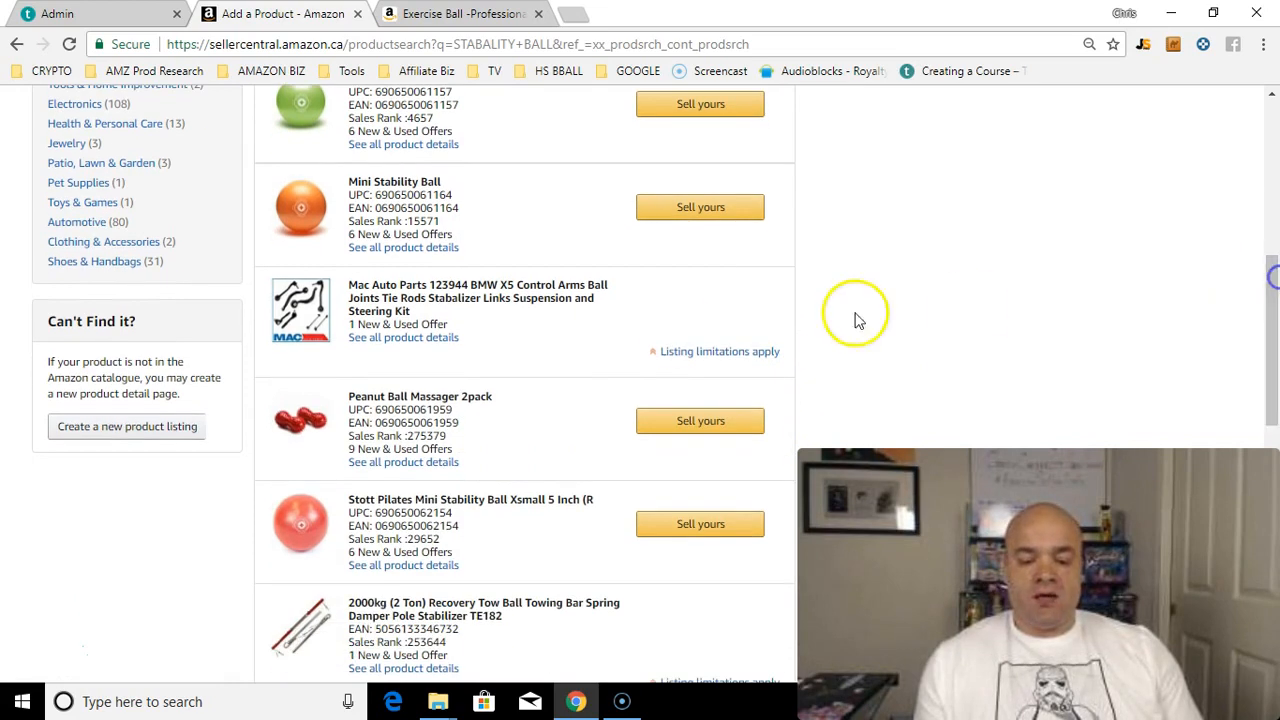
pyautogui.click(676, 356)
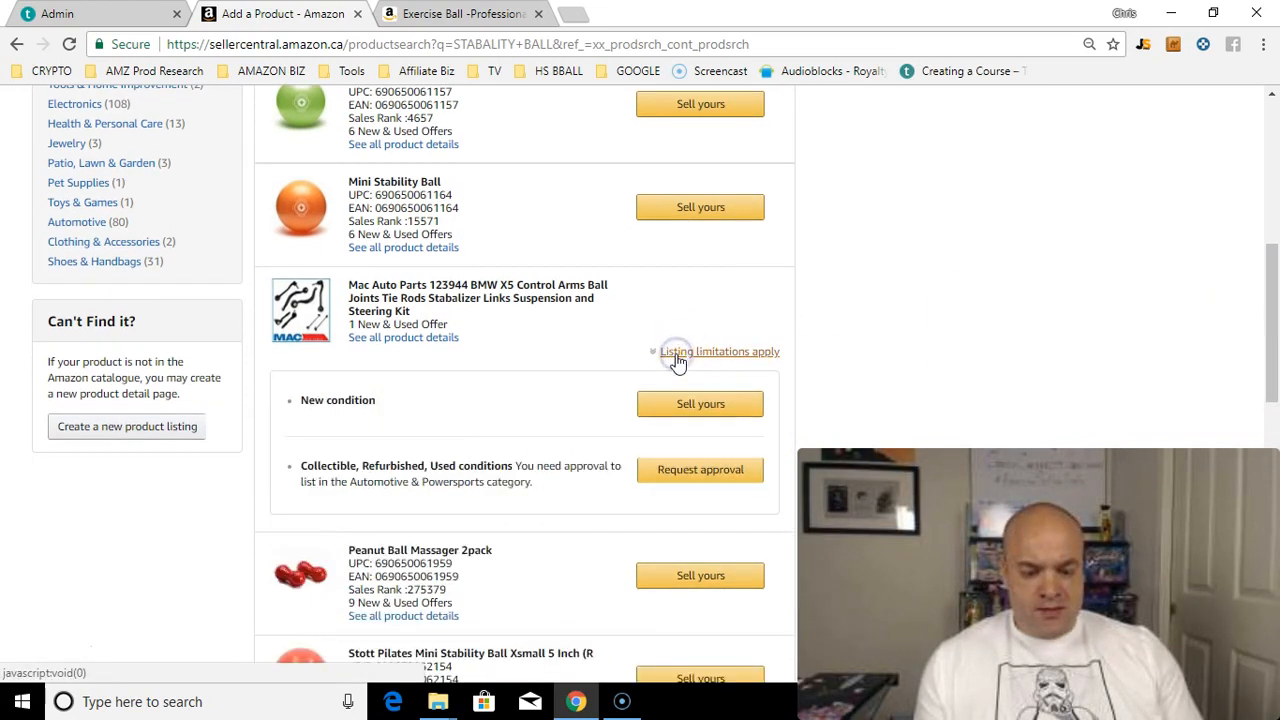
pyautogui.moveTo(1273, 296); pyautogui.dragTo(1274, 319)
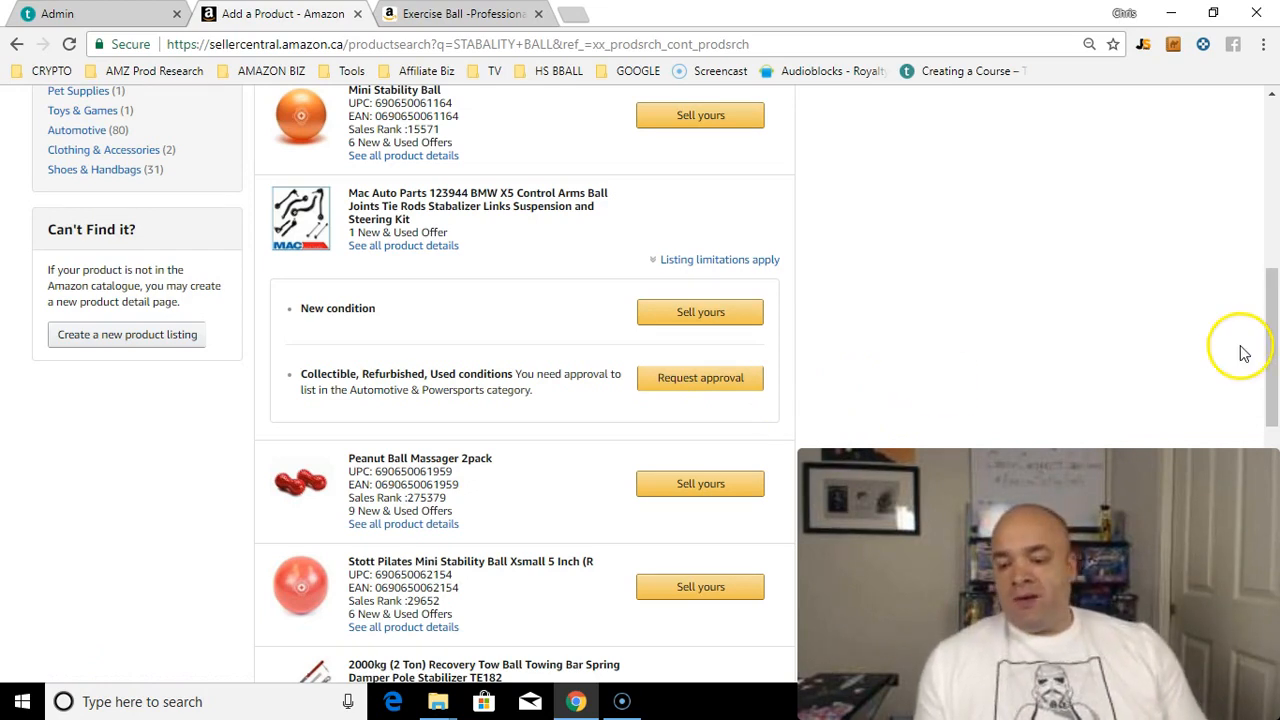
pyautogui.moveTo(1272, 345); pyautogui.dragTo(1272, 319)
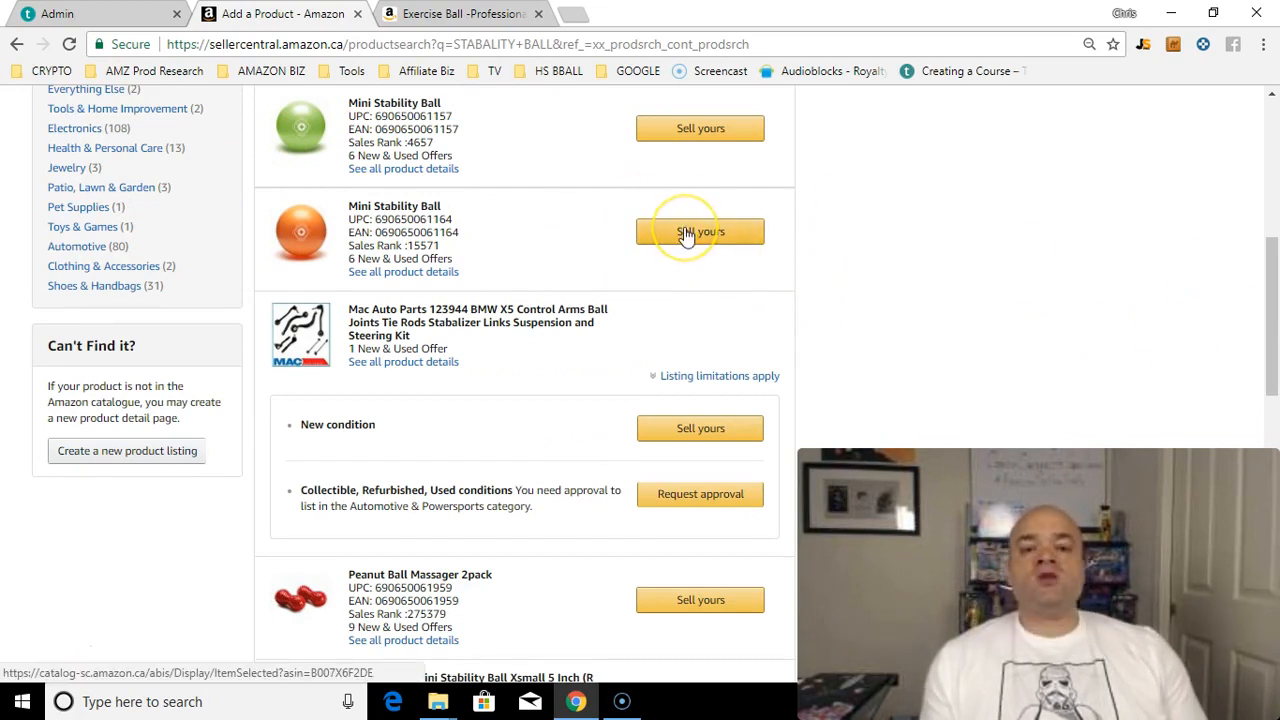
pyautogui.moveTo(1268, 257); pyautogui.dragTo(1271, 145)
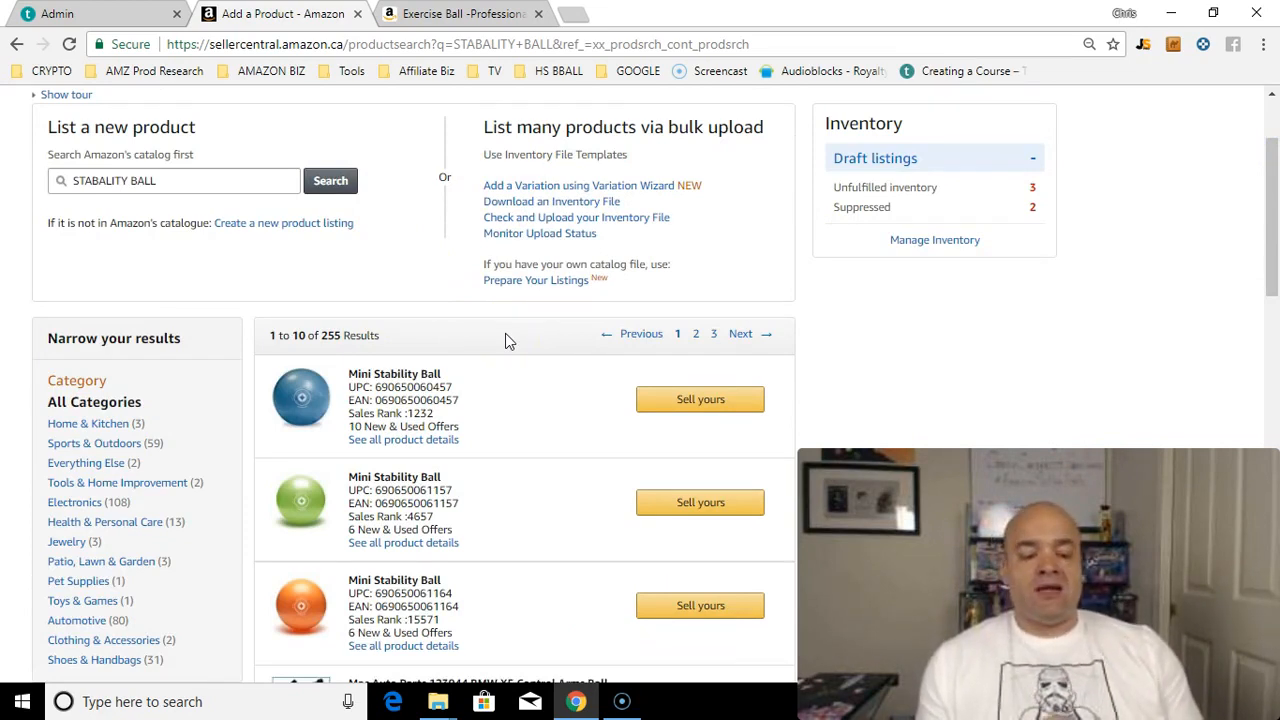
pyautogui.click(1272, 125)
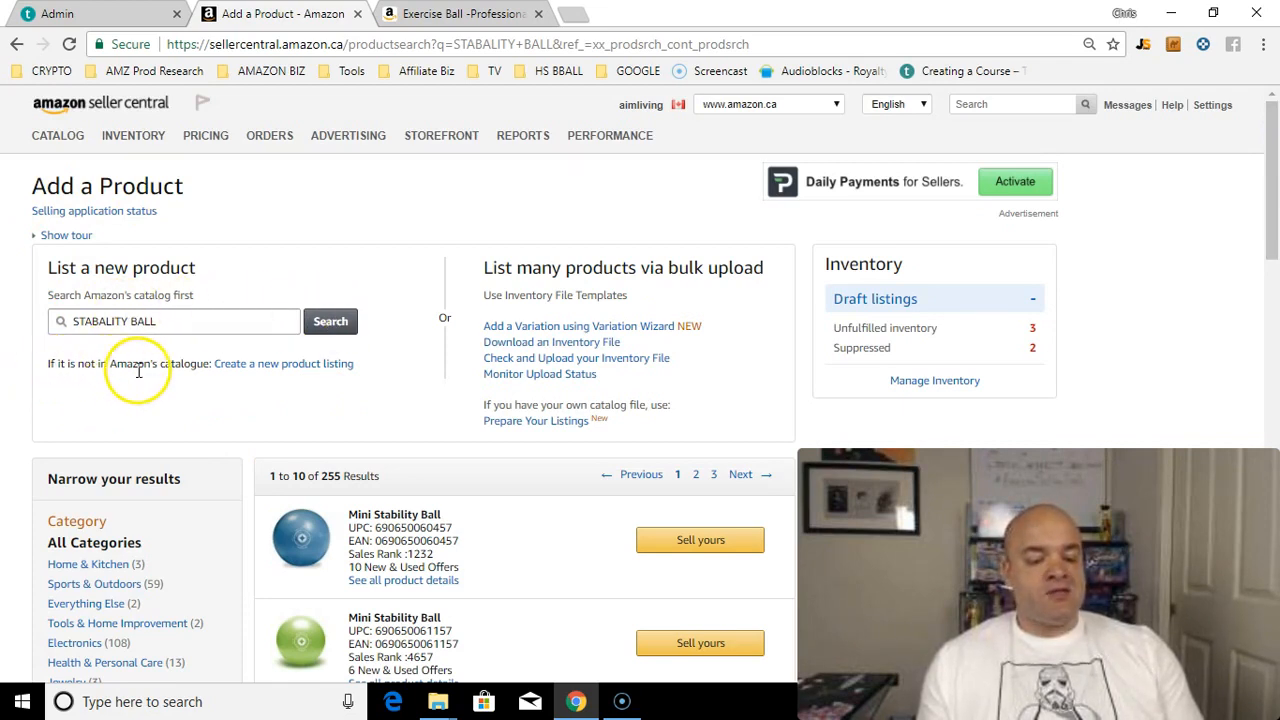
# Step: Start a brand-new product listing and look through the Health & Personal Care > Wellness categories
pyautogui.click(262, 366)
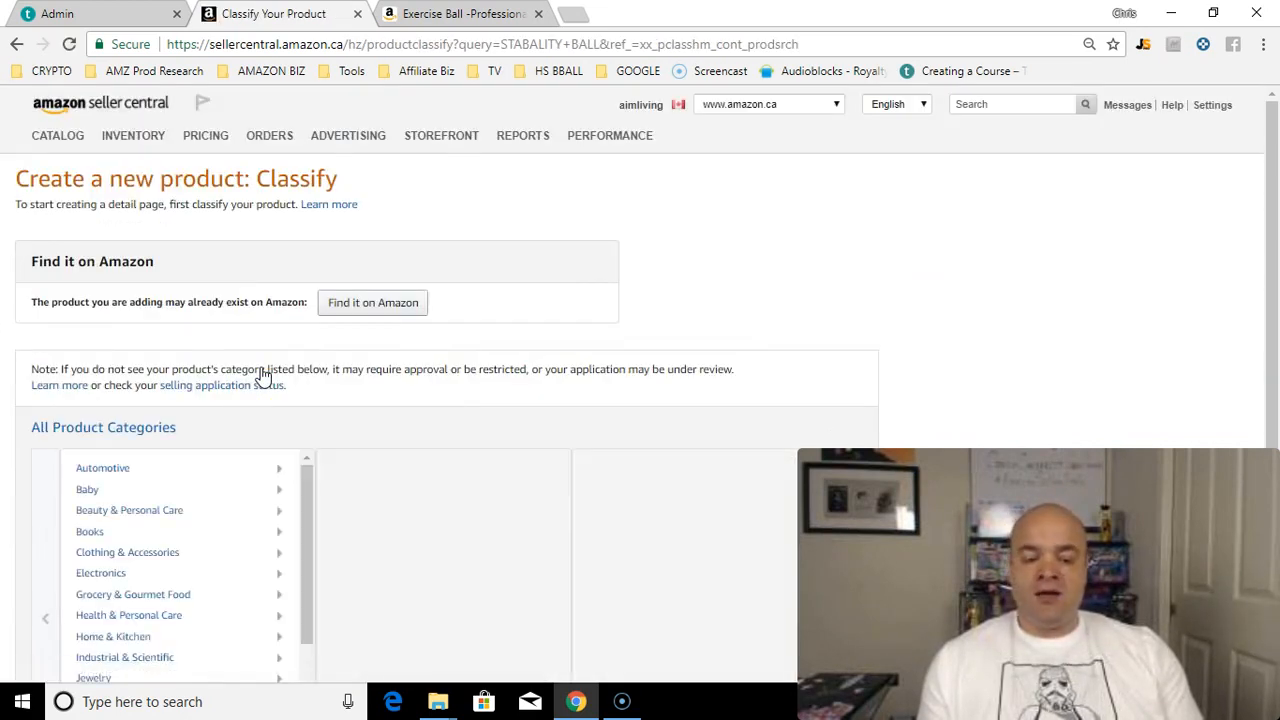
pyautogui.moveTo(1272, 128); pyautogui.dragTo(1272, 160)
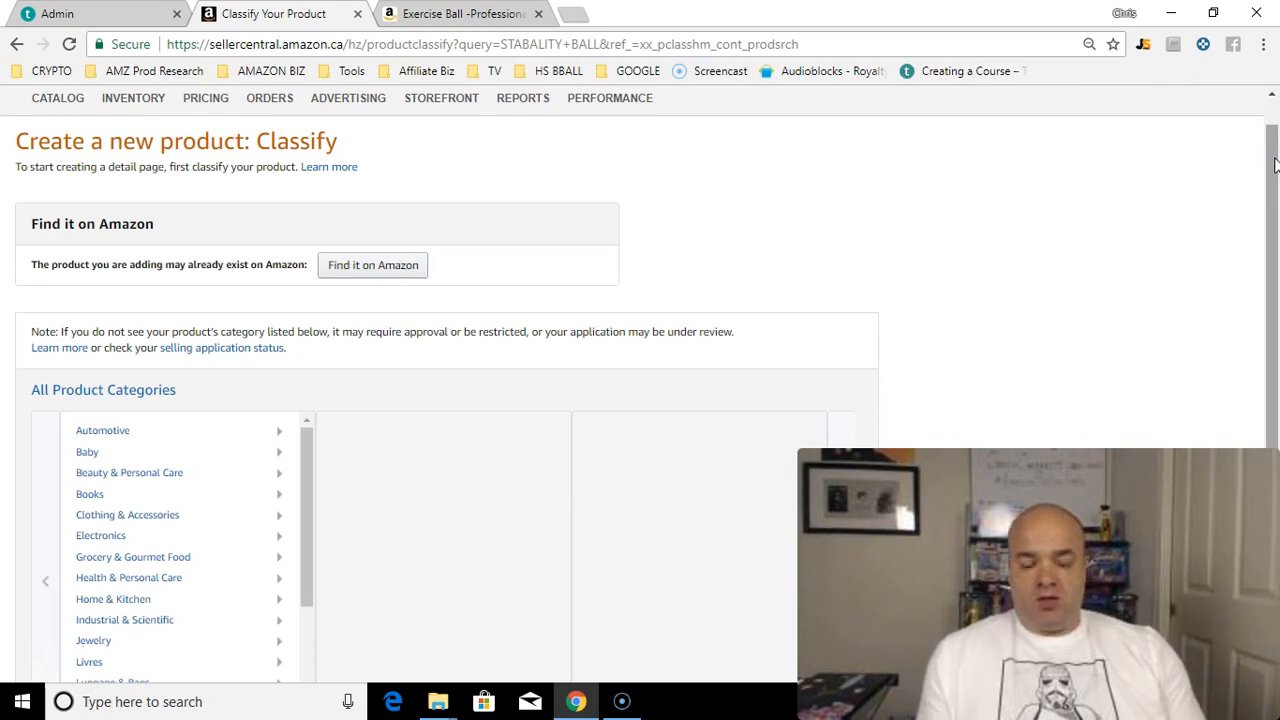
pyautogui.moveTo(1275, 165)
pyautogui.mouseDown()
pyautogui.moveTo(1275, 210)
pyautogui.moveTo(1276, 140)
pyautogui.mouseUp()
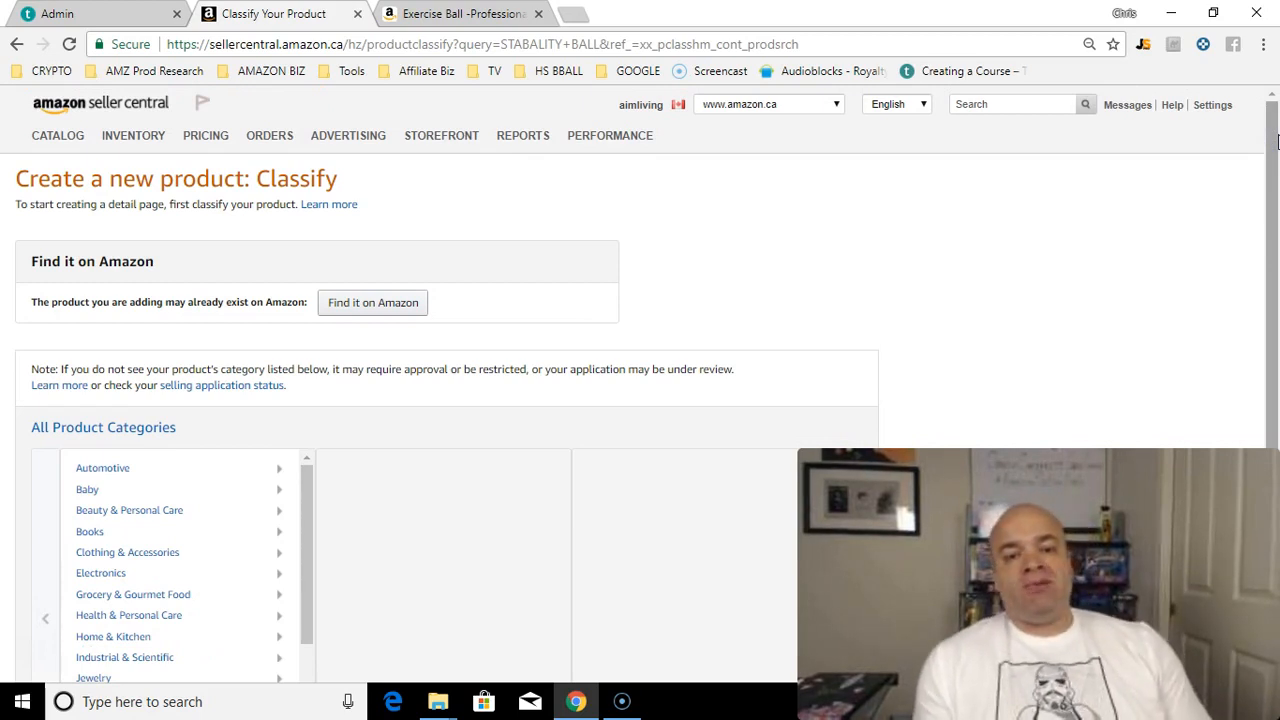
pyautogui.moveTo(1276, 140); pyautogui.dragTo(1257, 371)
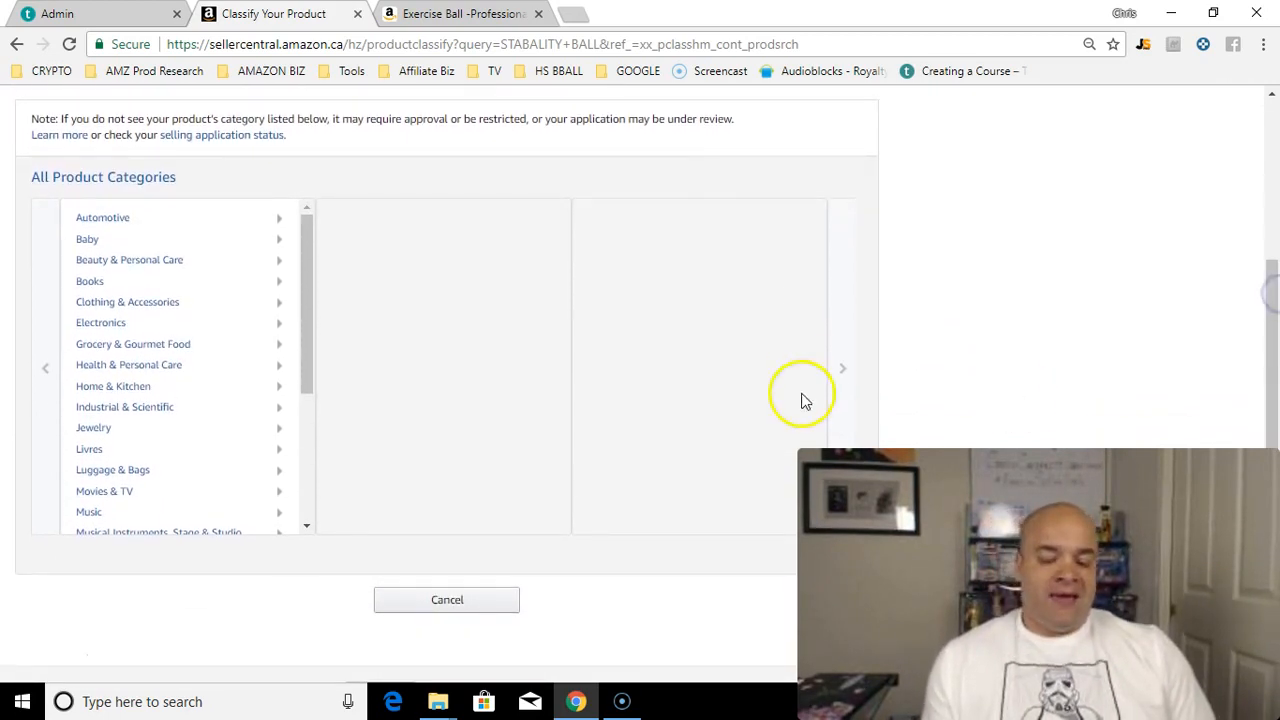
pyautogui.click(145, 373)
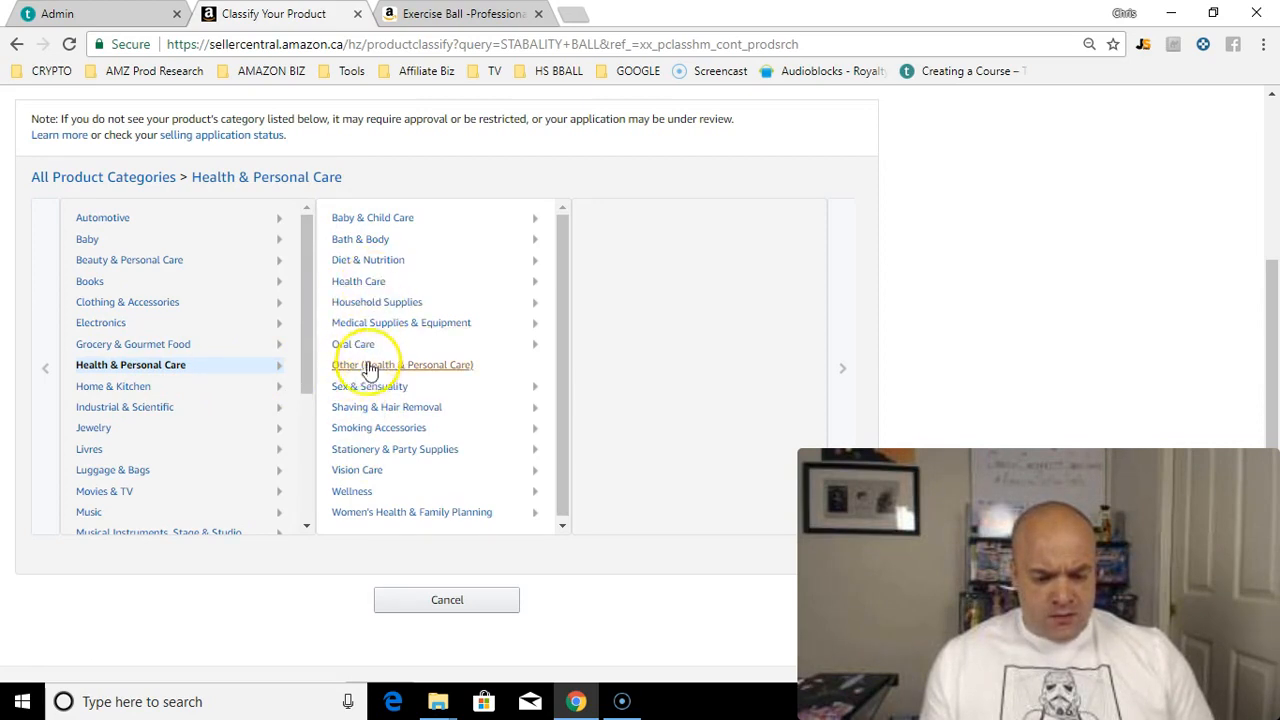
pyautogui.click(355, 493)
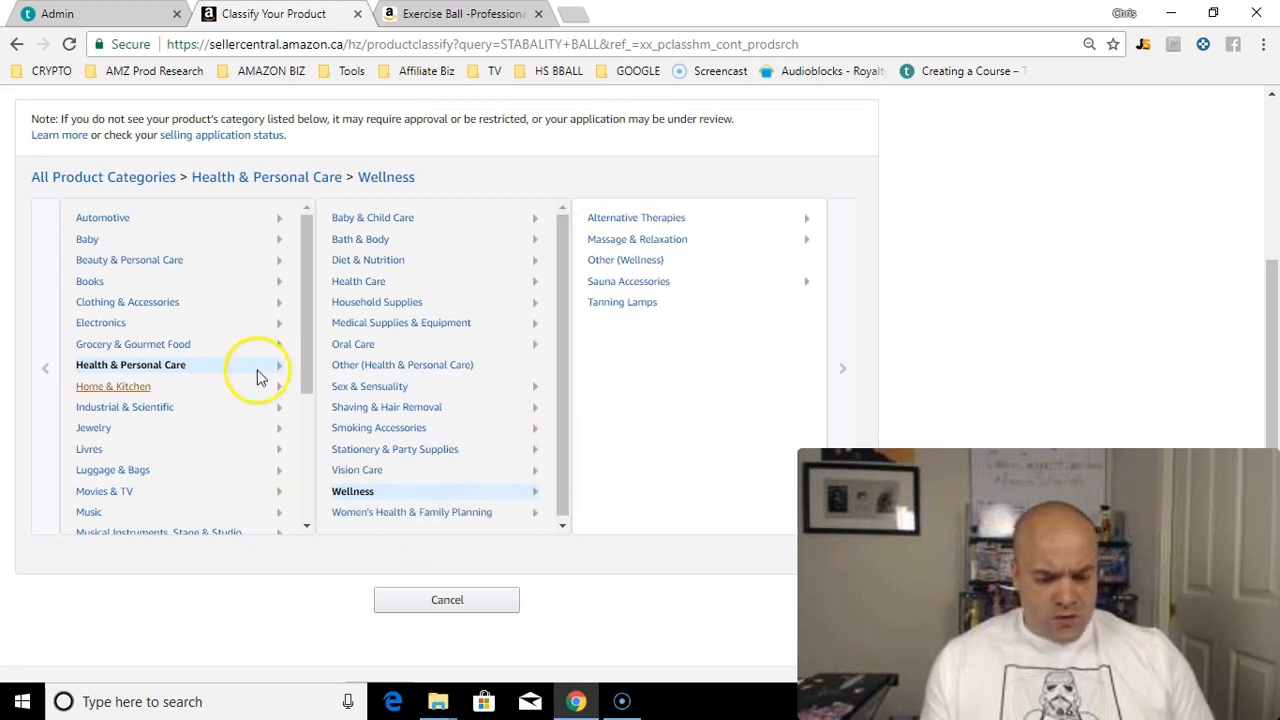
pyautogui.moveTo(305, 306); pyautogui.dragTo(300, 428)
# Step: Drill into Sports & Outdoors > Exercise & Fitness > Accessories > Exercise Balls & Accessories
pyautogui.click(108, 431)
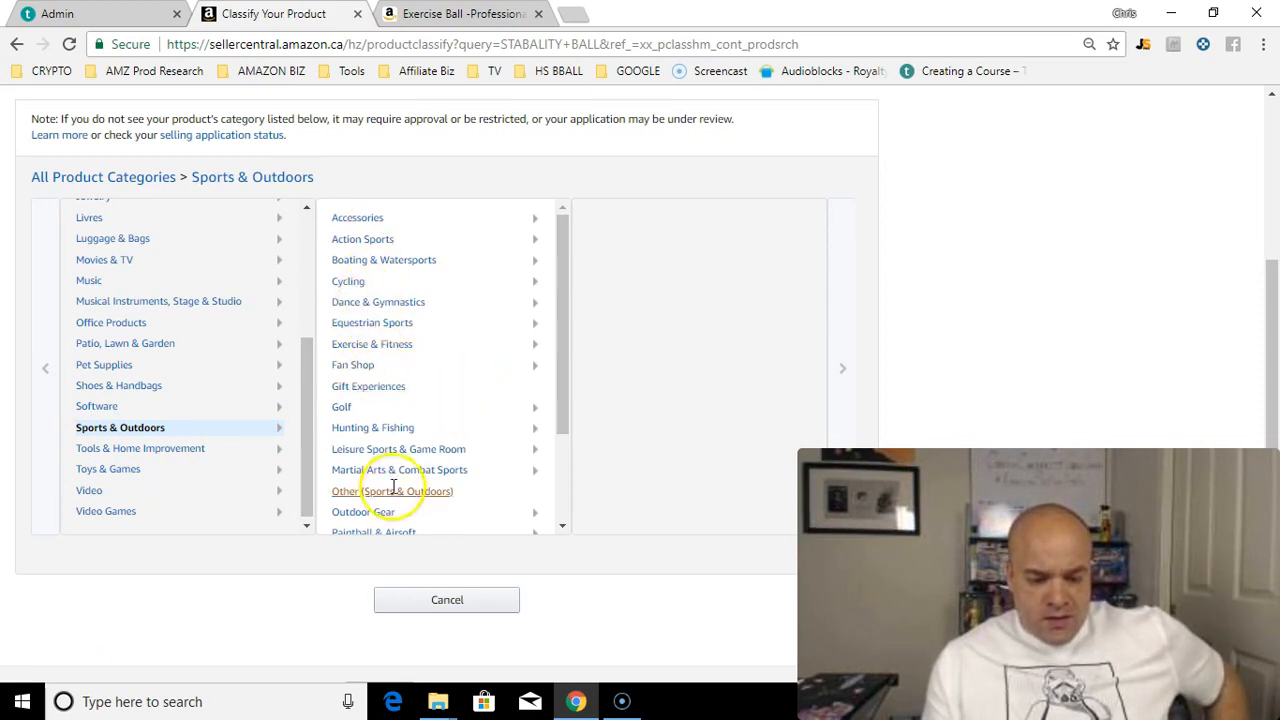
pyautogui.click(366, 322)
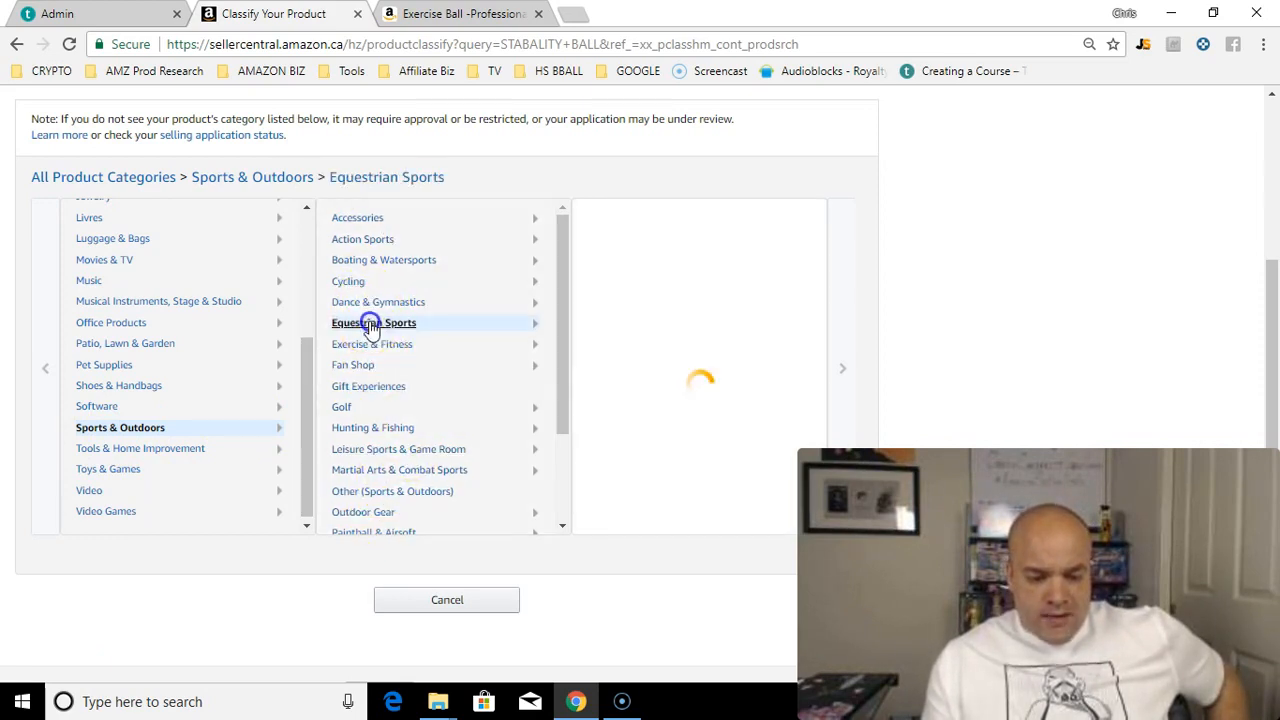
pyautogui.click(360, 348)
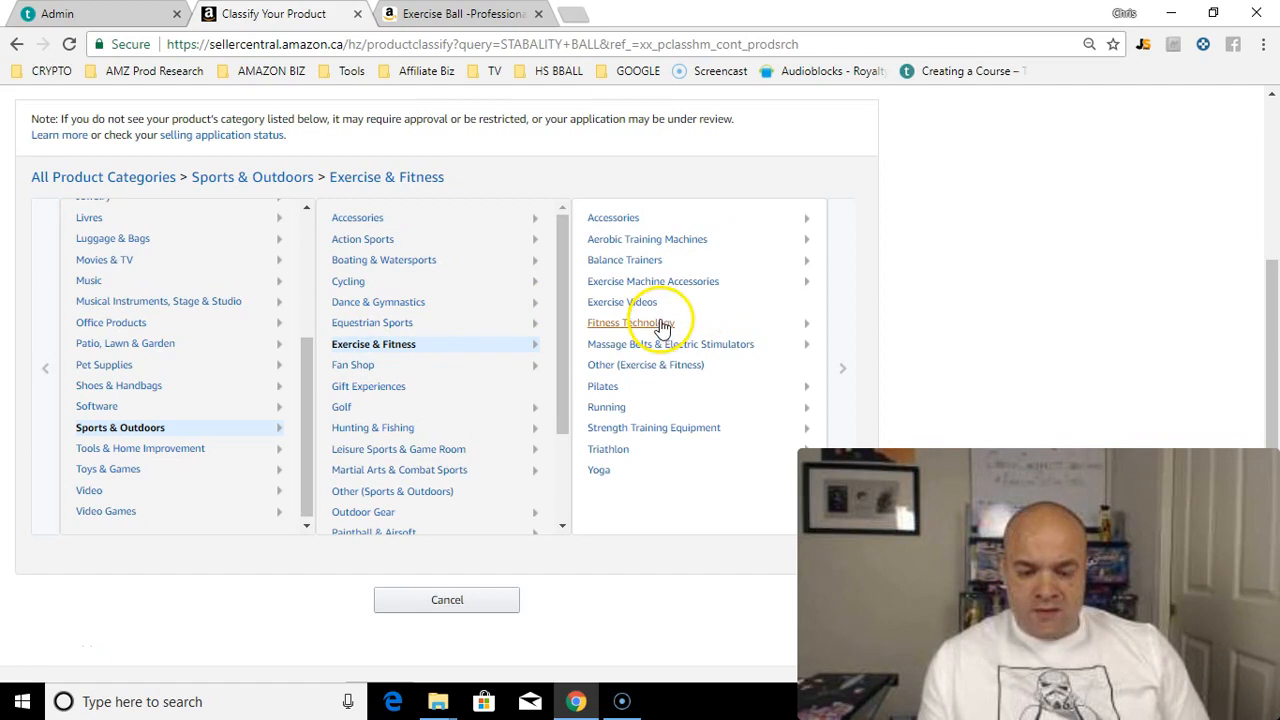
pyautogui.click(636, 226)
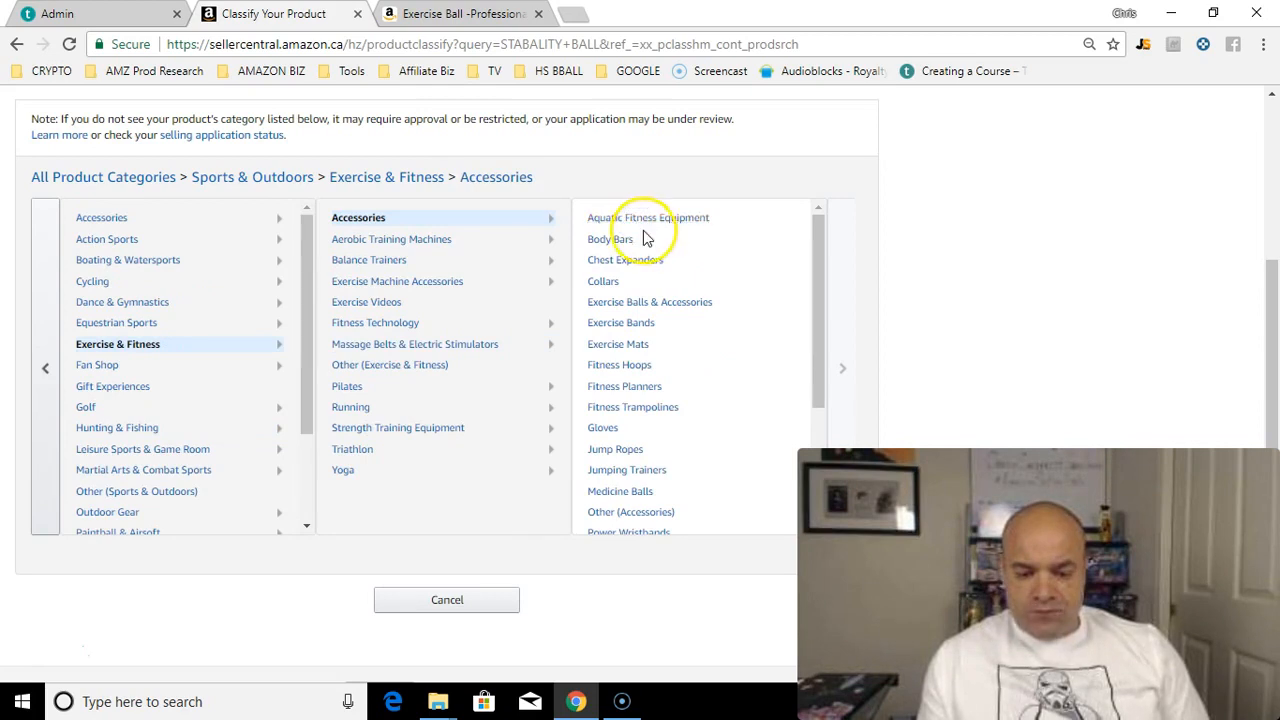
pyautogui.click(648, 304)
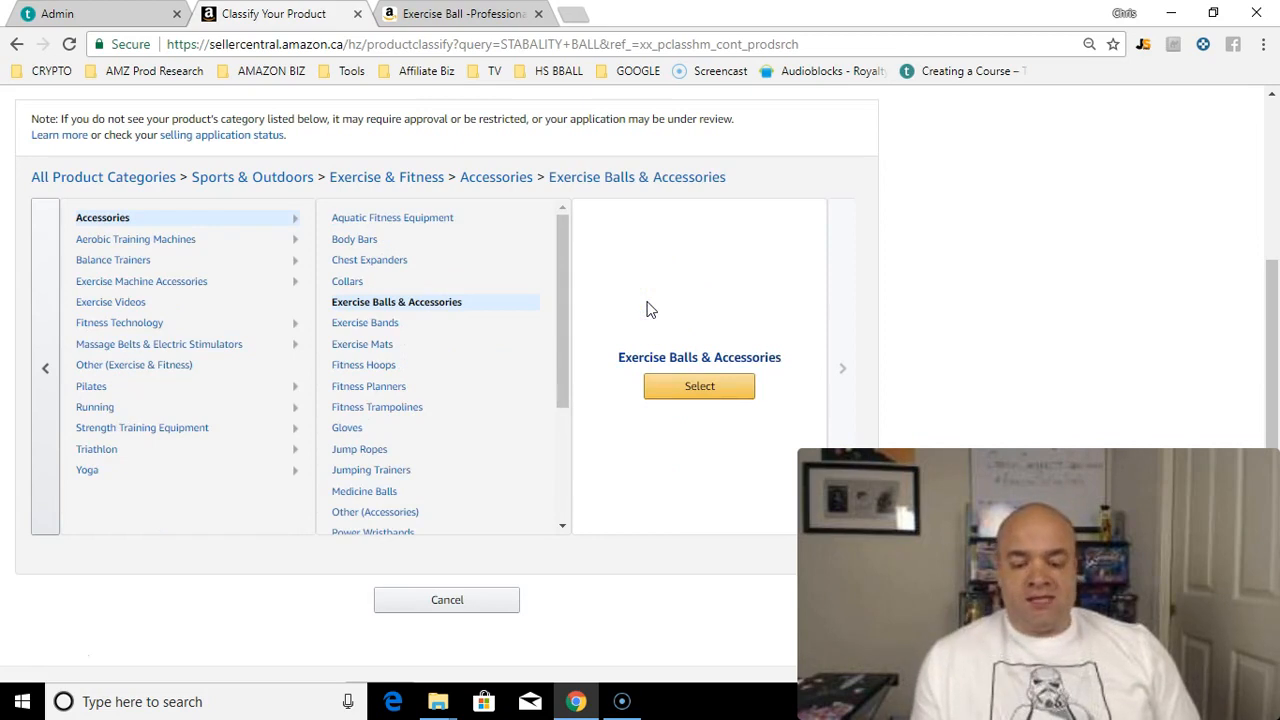
# Step: Select Exercise Balls & Accessories to bring up the empty Vital Info form
pyautogui.click(731, 388)
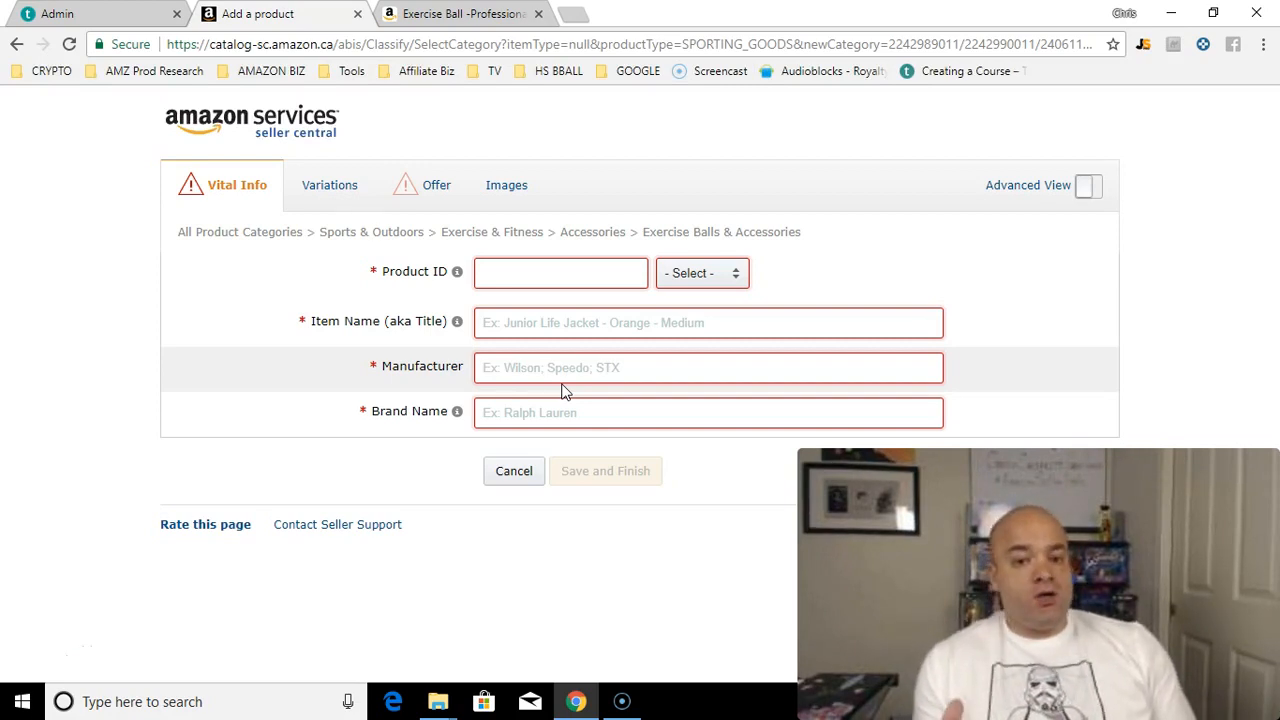
pyautogui.click(541, 270)
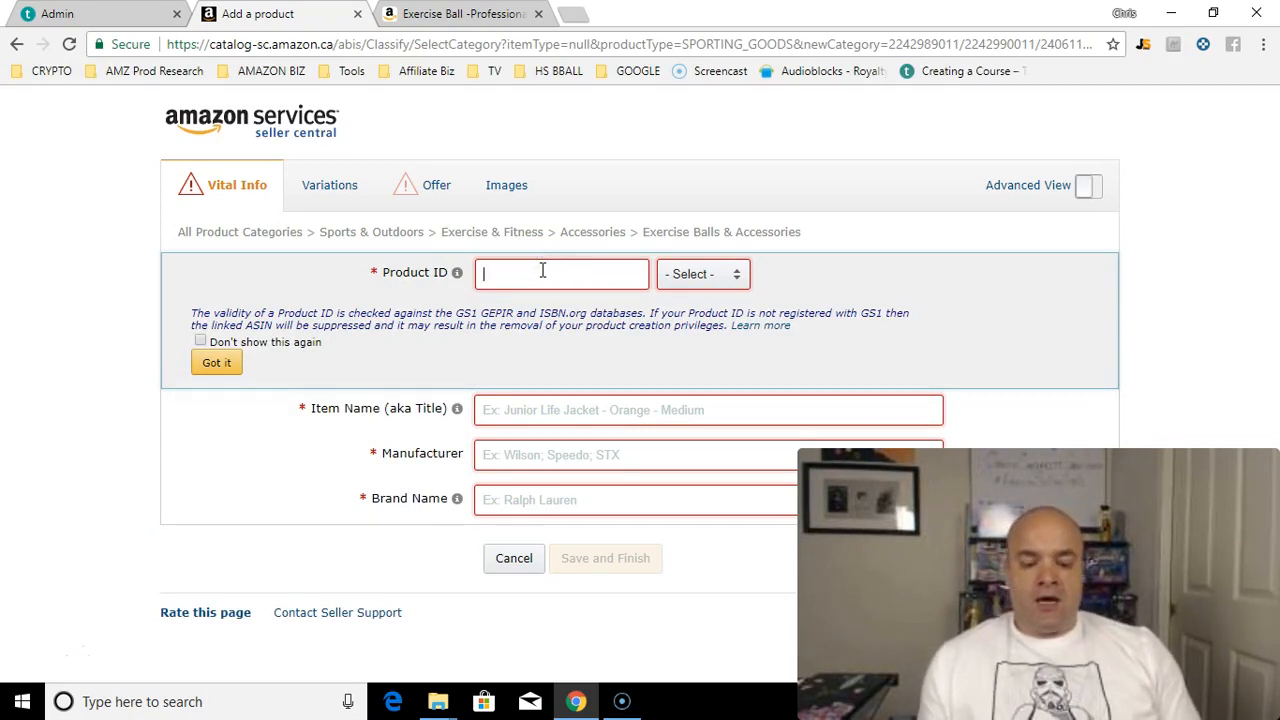
pyautogui.click(734, 275)
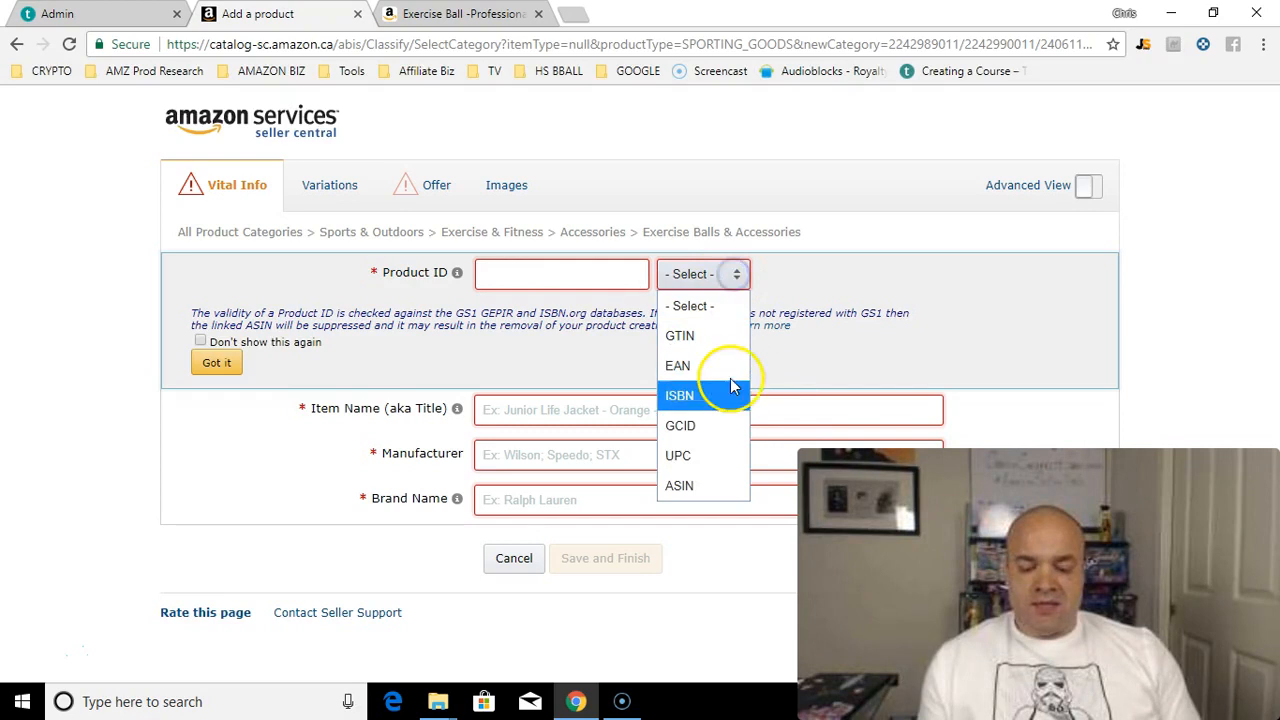
pyautogui.click(723, 455)
pyautogui.click(585, 280)
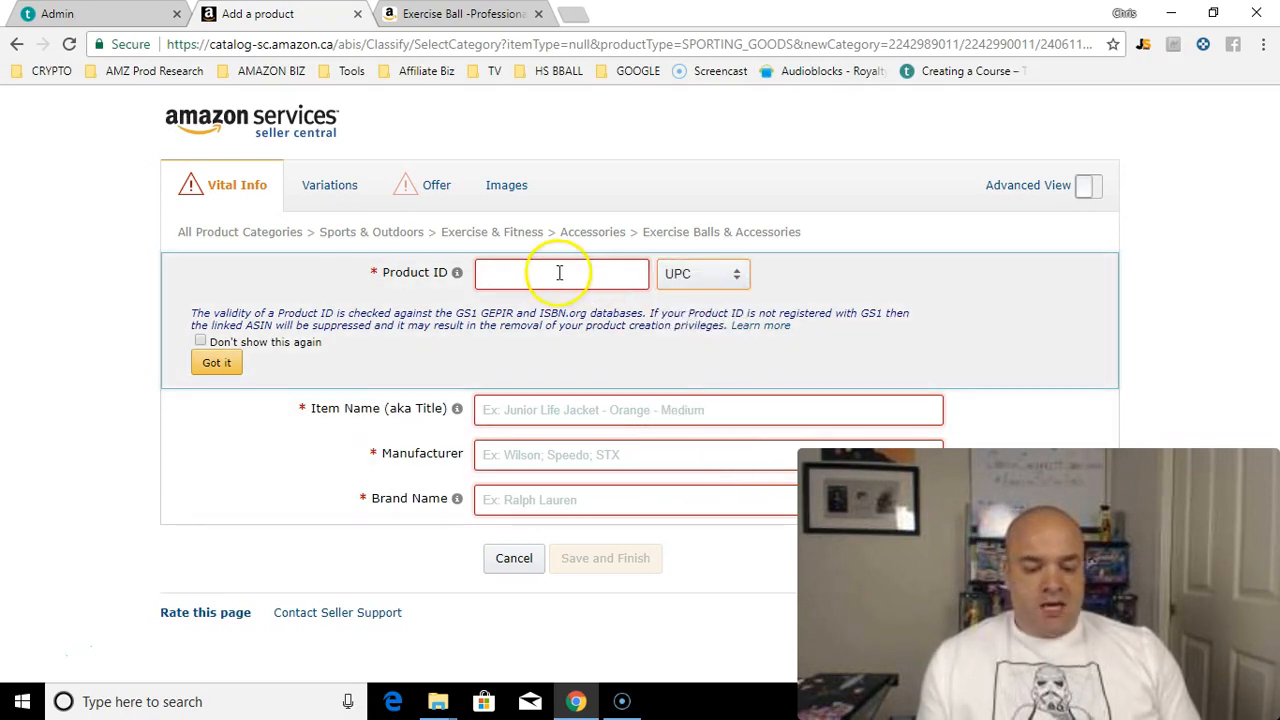
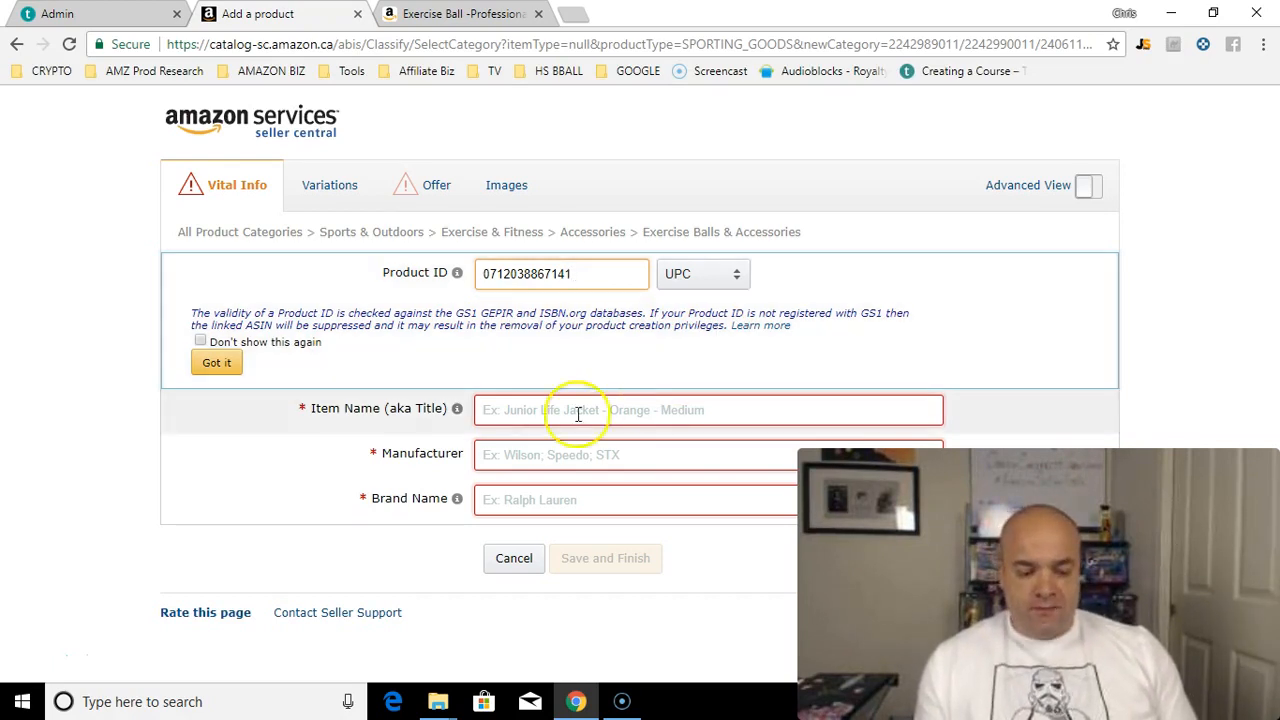
pyautogui.click(215, 362)
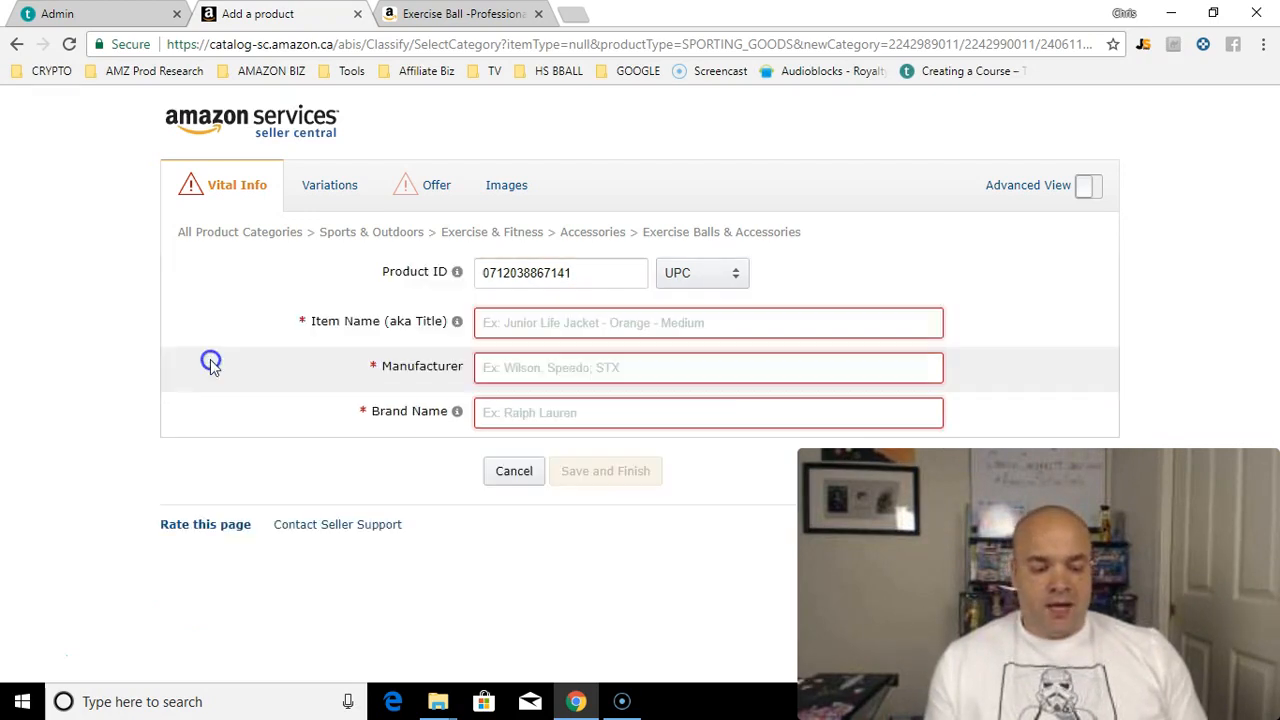
# Step: Enter 'Exercise Ball by Amazon Selling Hustle' as the item name, correcting stray typing
pyautogui.click(533, 327)
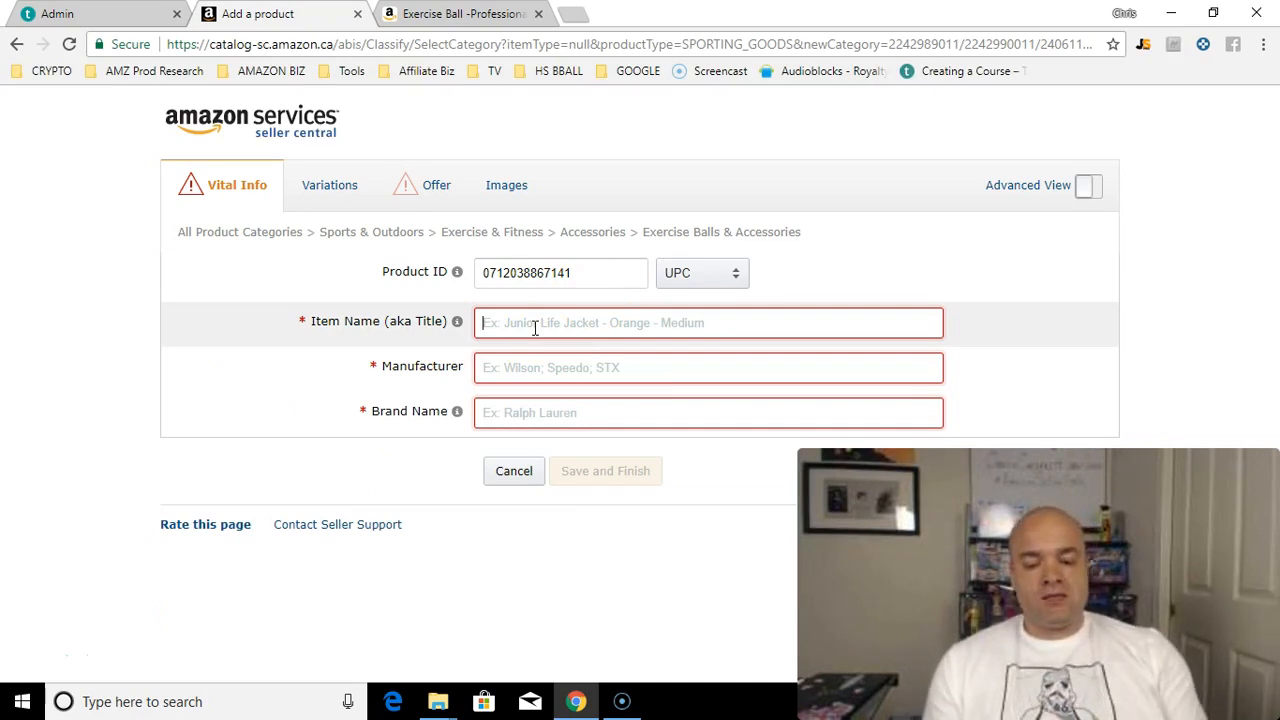
pyautogui.click(689, 493)
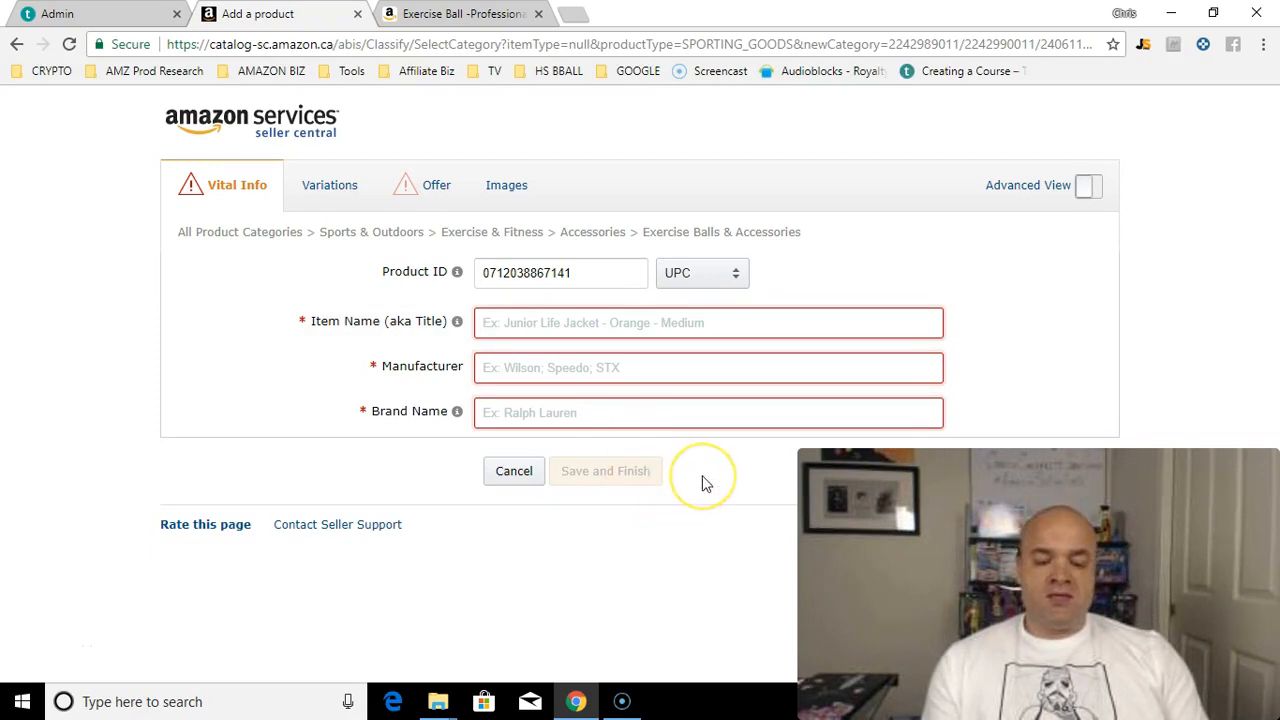
pyautogui.write('ALSDKFJLSKJFLSD')
pyautogui.press('BackSpace')
pyautogui.press('BackSpace')
pyautogui.press('BackSpace')
pyautogui.press('BackSpace')
pyautogui.press('BackSpace')
pyautogui.press('BackSpace')
pyautogui.press('BackSpace')
pyautogui.press('BackSpace')
pyautogui.press('BackSpace')
pyautogui.press('BackSpace')
pyautogui.press('BackSpace')
pyautogui.press('BackSpace')
pyautogui.press('BackSpace')
pyautogui.press('BackSpace')
pyautogui.press('BackSpace')
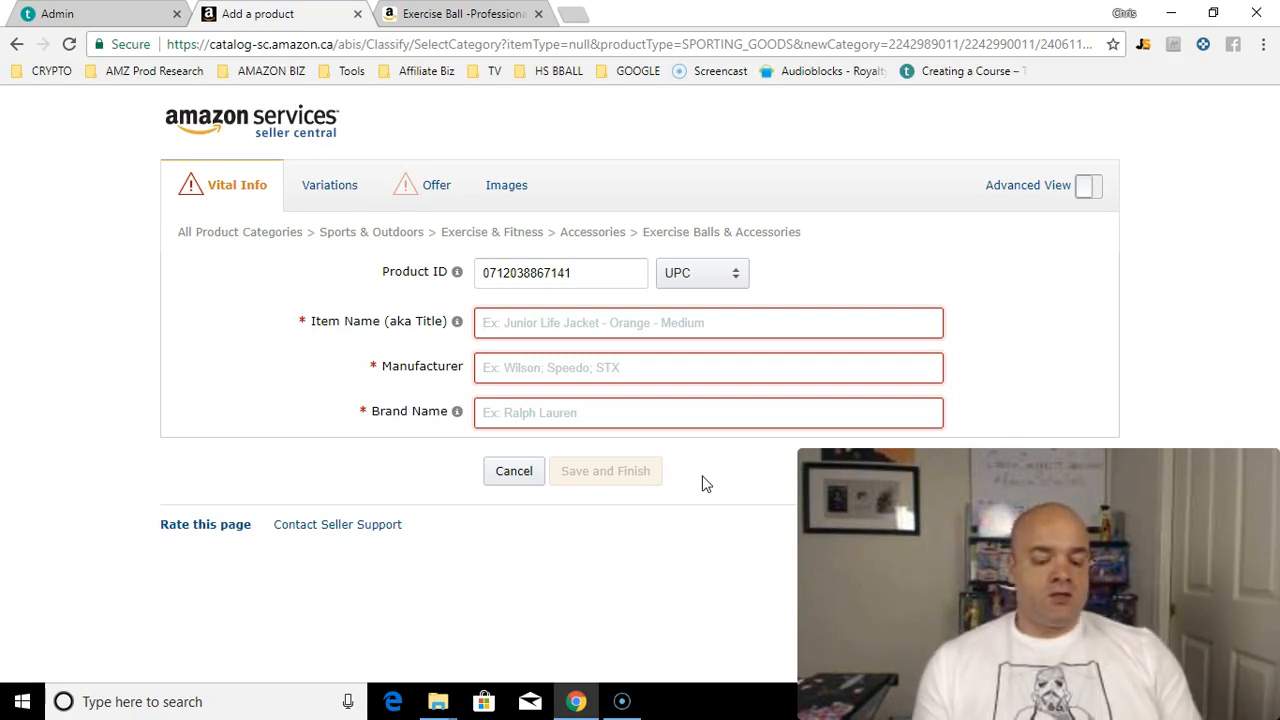
pyautogui.write('e')
pyautogui.press('BackSpace')
pyautogui.write('Exe')
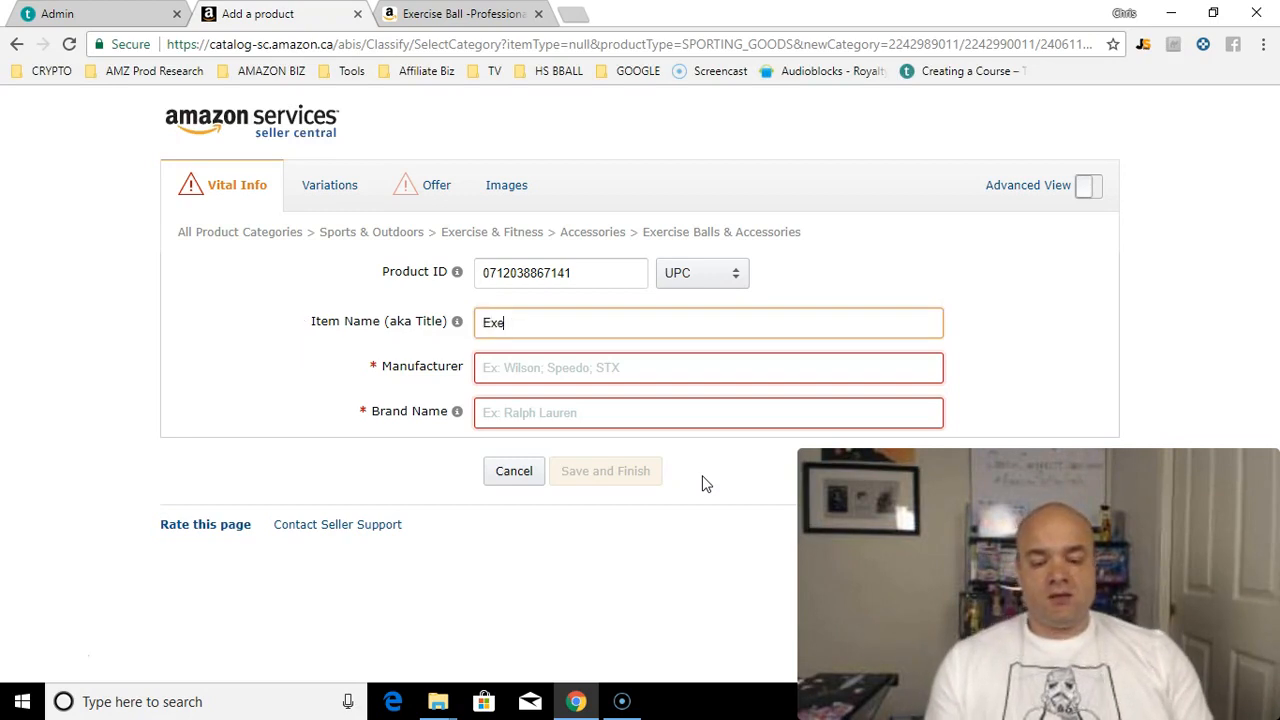
pyautogui.write('rcise')
pyautogui.press('BackSpace')
pyautogui.press('BackSpace')
pyautogui.press('BackSpace')
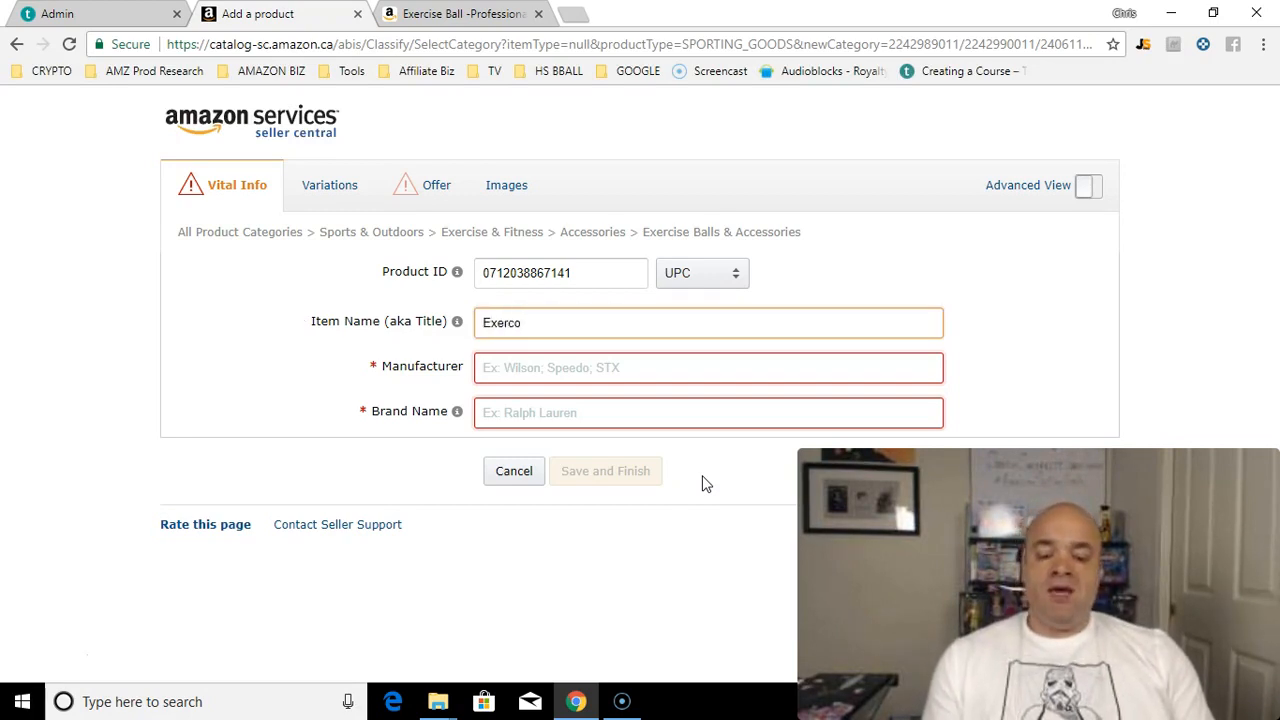
pyautogui.write('ise Bal')
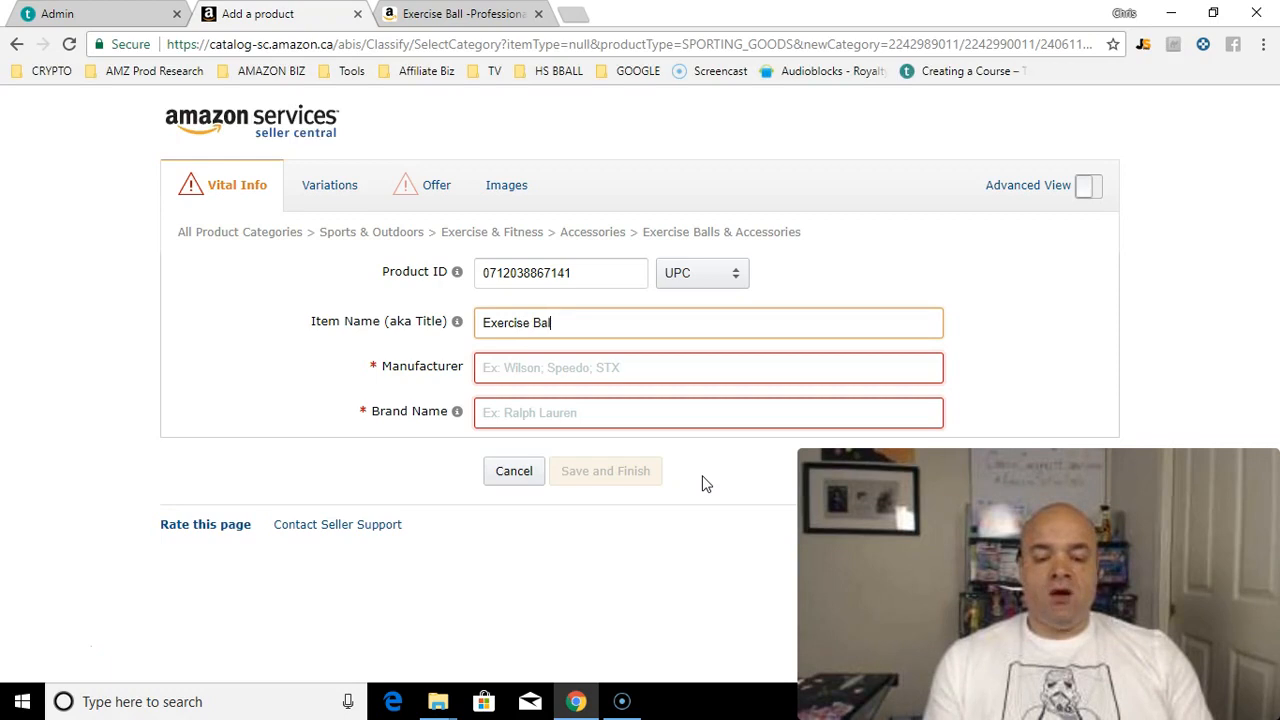
pyautogui.write('l by Ama')
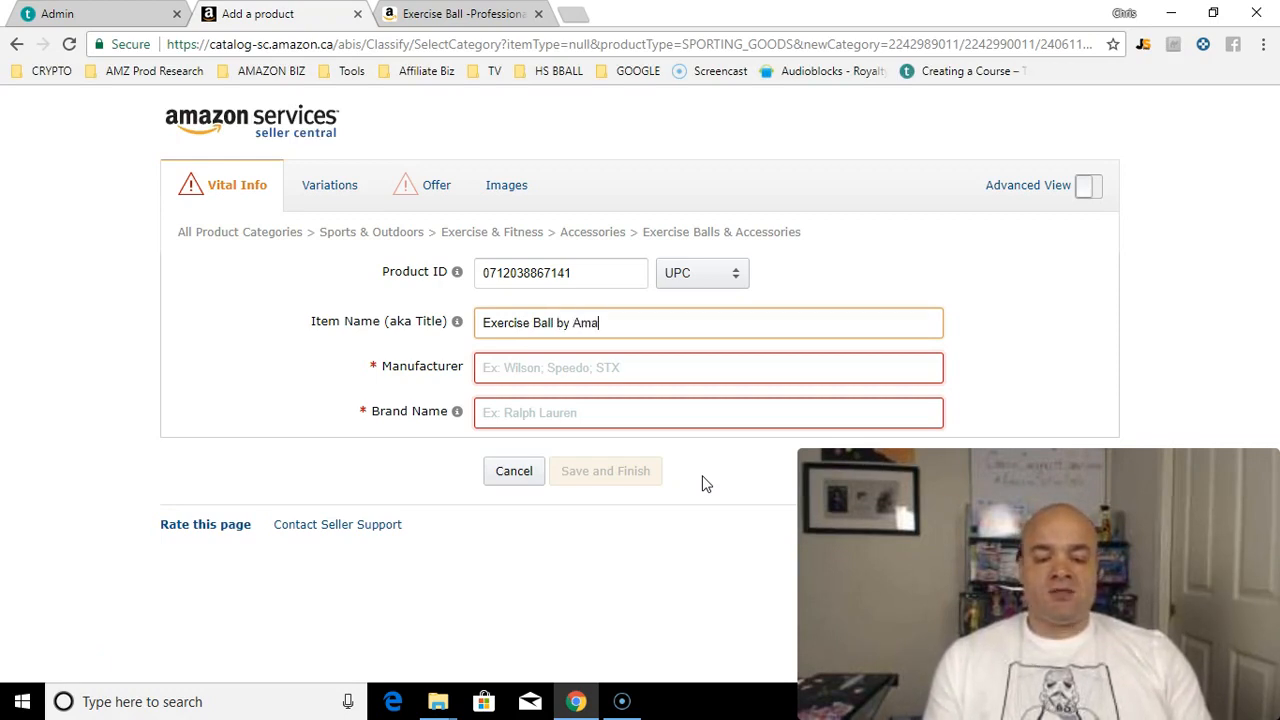
pyautogui.write('zon Selling Hustle')
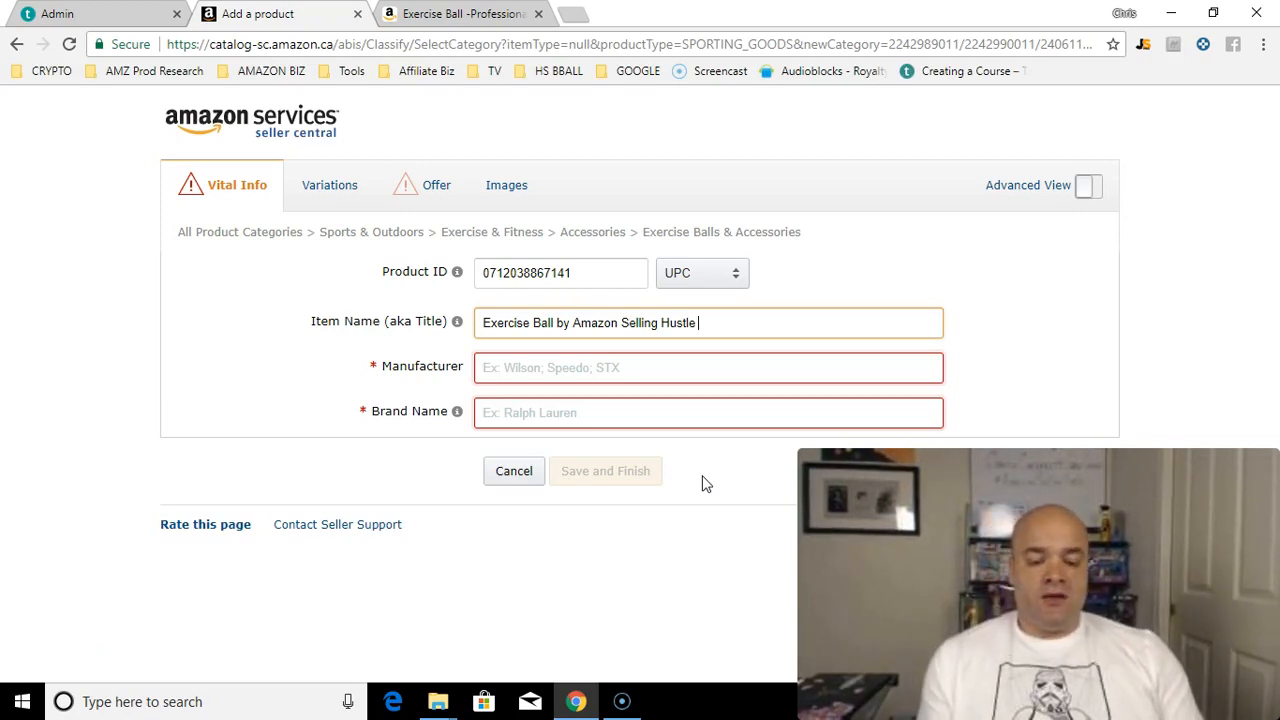
pyautogui.click(582, 378)
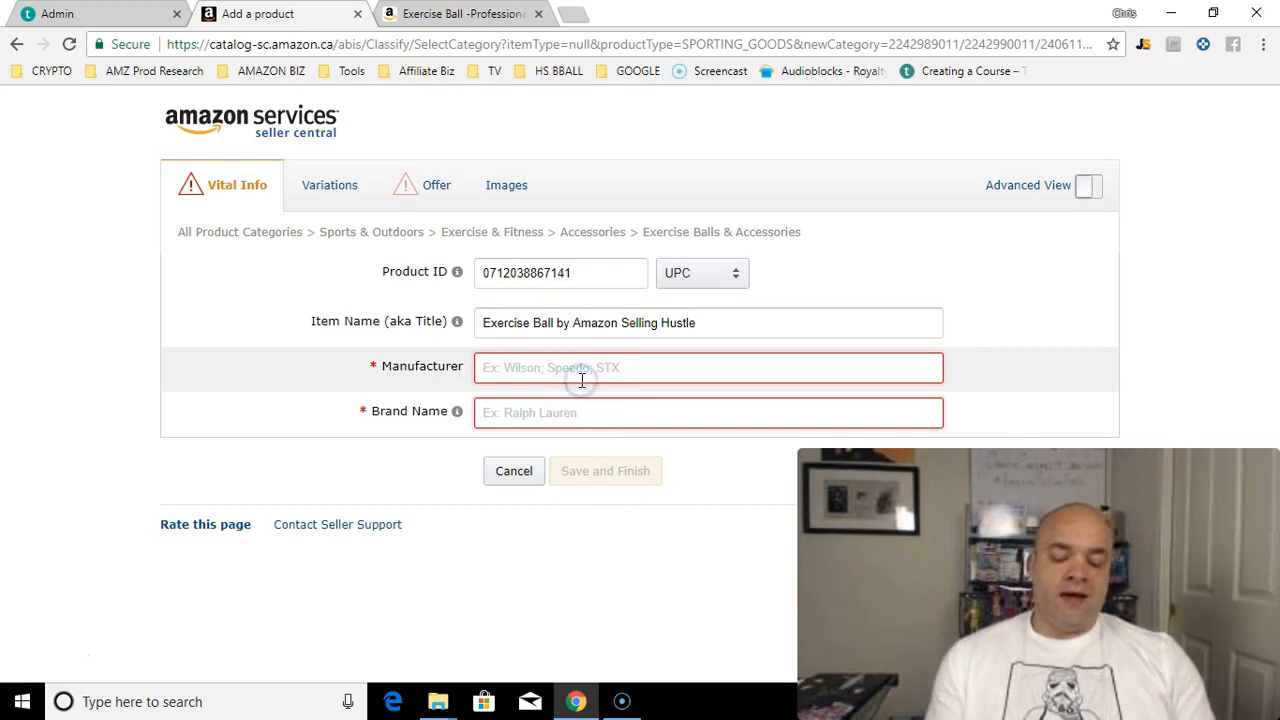
# Step: Fill in the manufacturer as 'Amazon Selling Hustle'
pyautogui.write('Amazon Selling Hustle')
pyautogui.press('Tab')
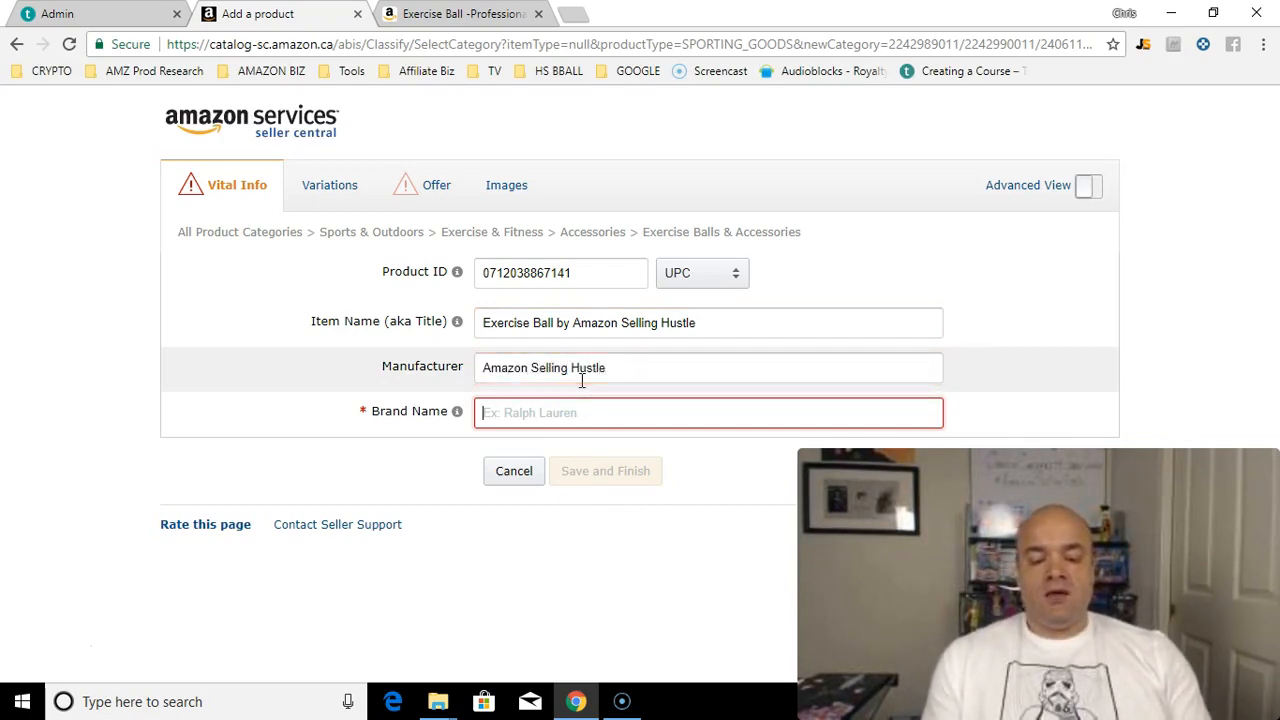
pyautogui.write('Amazon Selling Hustle')
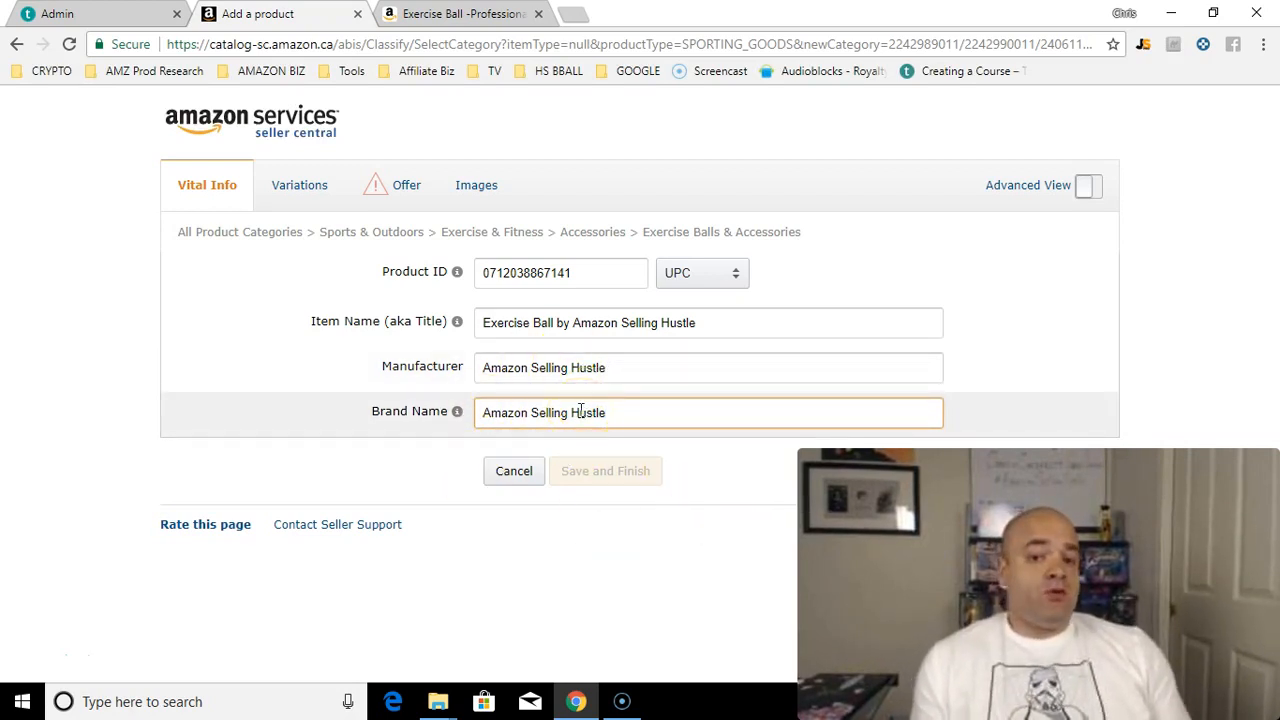
pyautogui.click(647, 366)
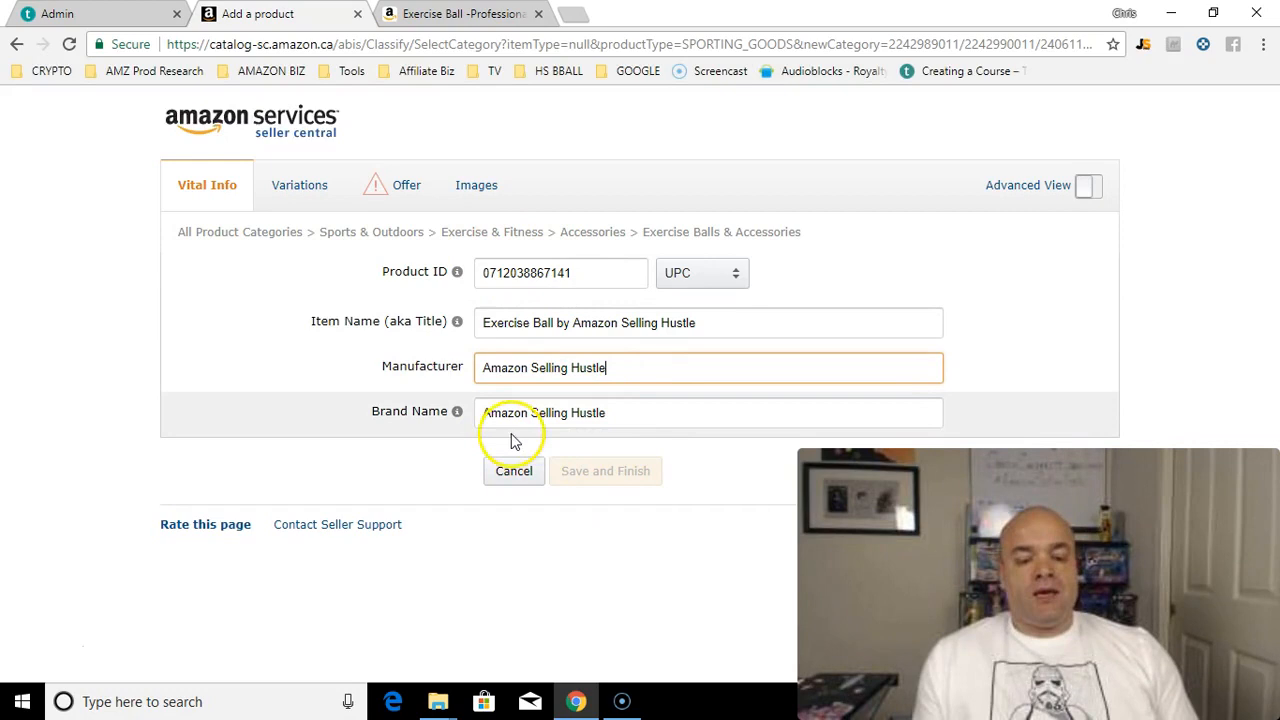
# Step: Replace the brand name with CCCCASH
pyautogui.tripleClick(610, 423)
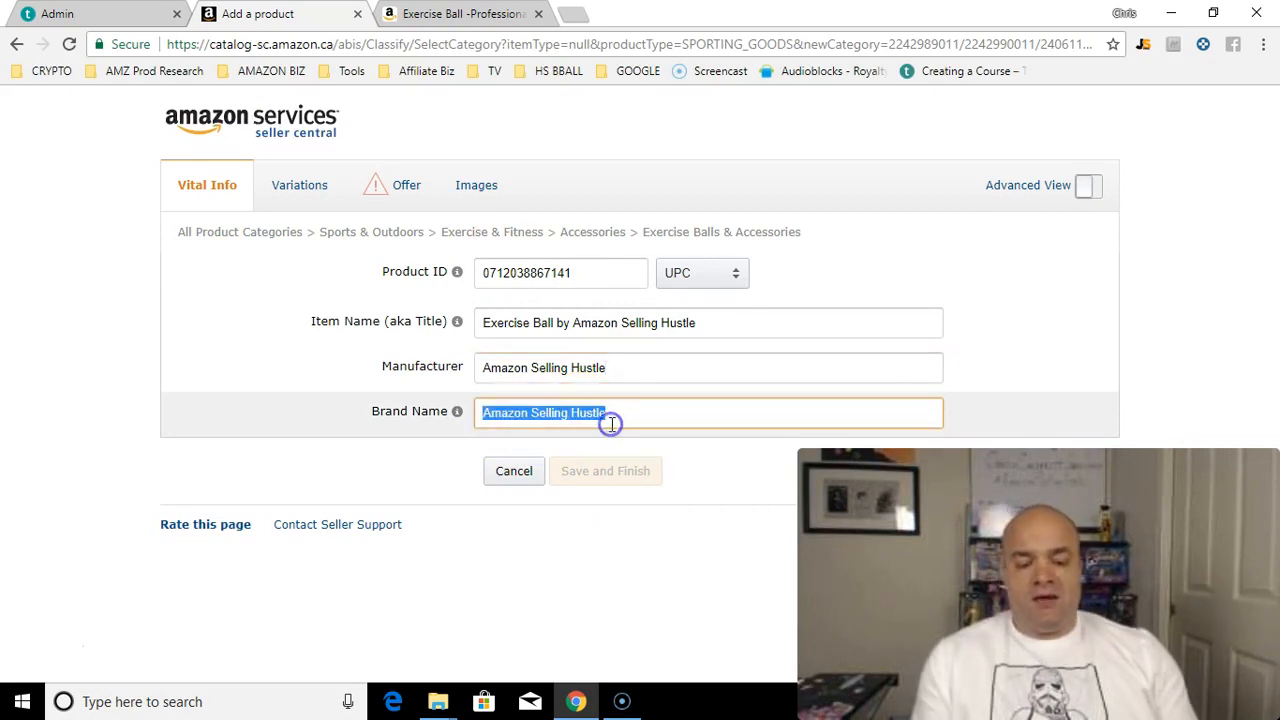
pyautogui.write('a')
pyautogui.press('BackSpace')
pyautogui.write('ASH')
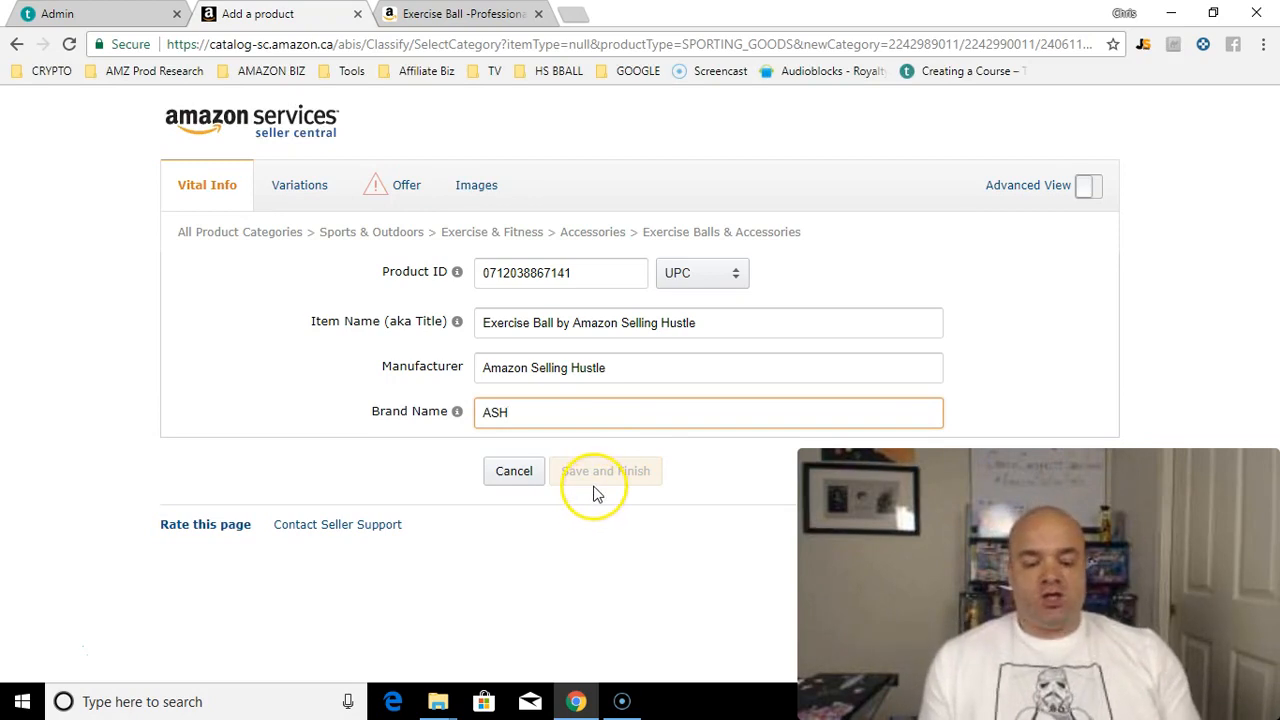
pyautogui.press('Home')
pyautogui.write('CC')
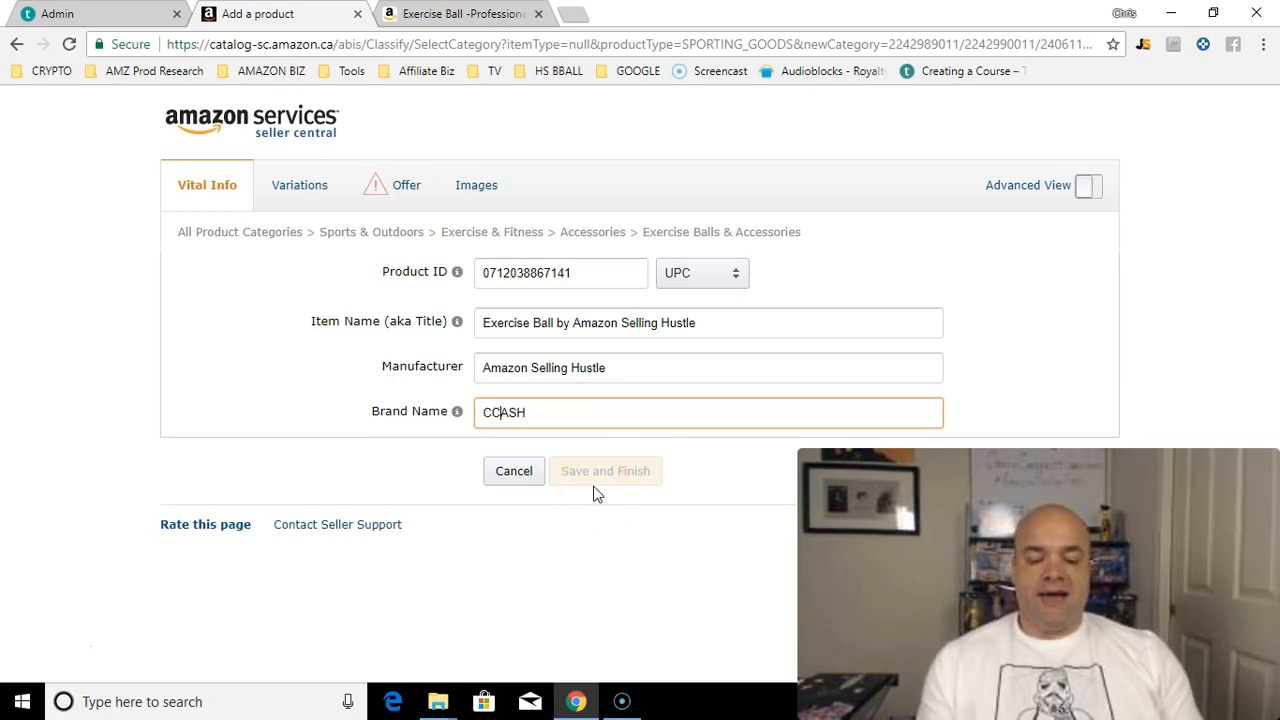
pyautogui.write('CC')
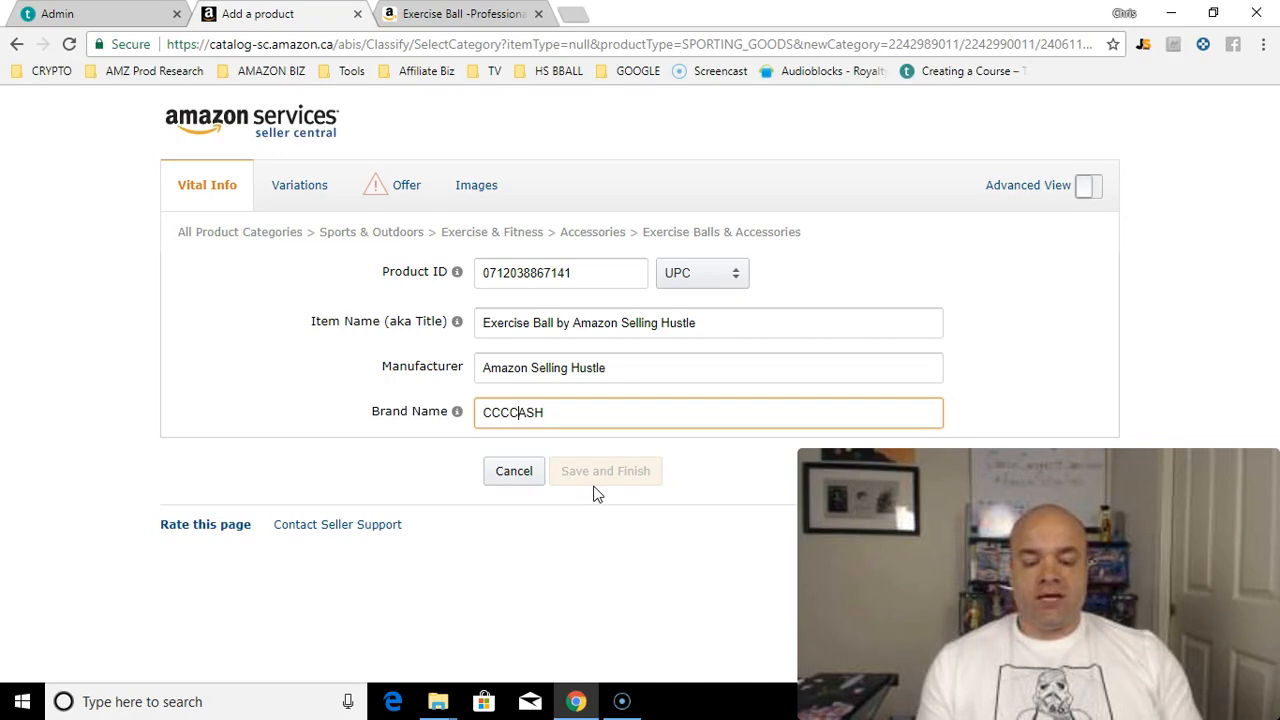
pyautogui.click(544, 476)
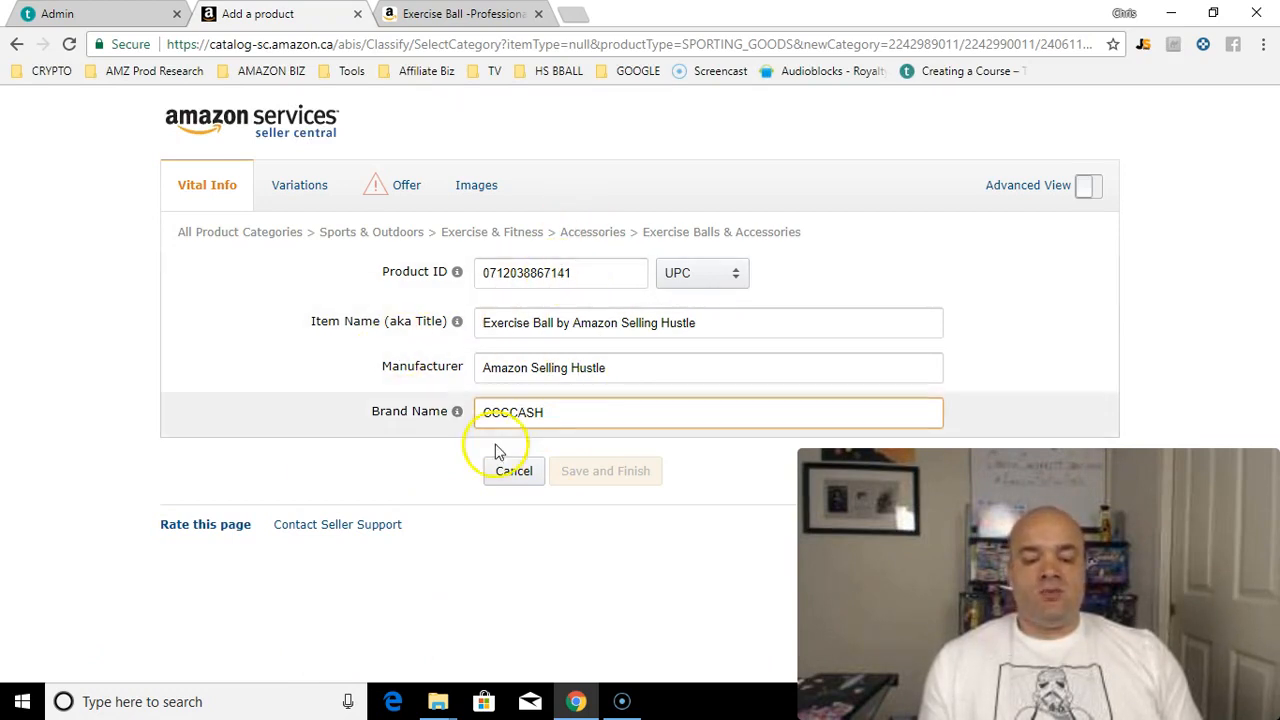
# Step: Switch to the Variations tab to see the unset Variation Theme choice
pyautogui.click(322, 202)
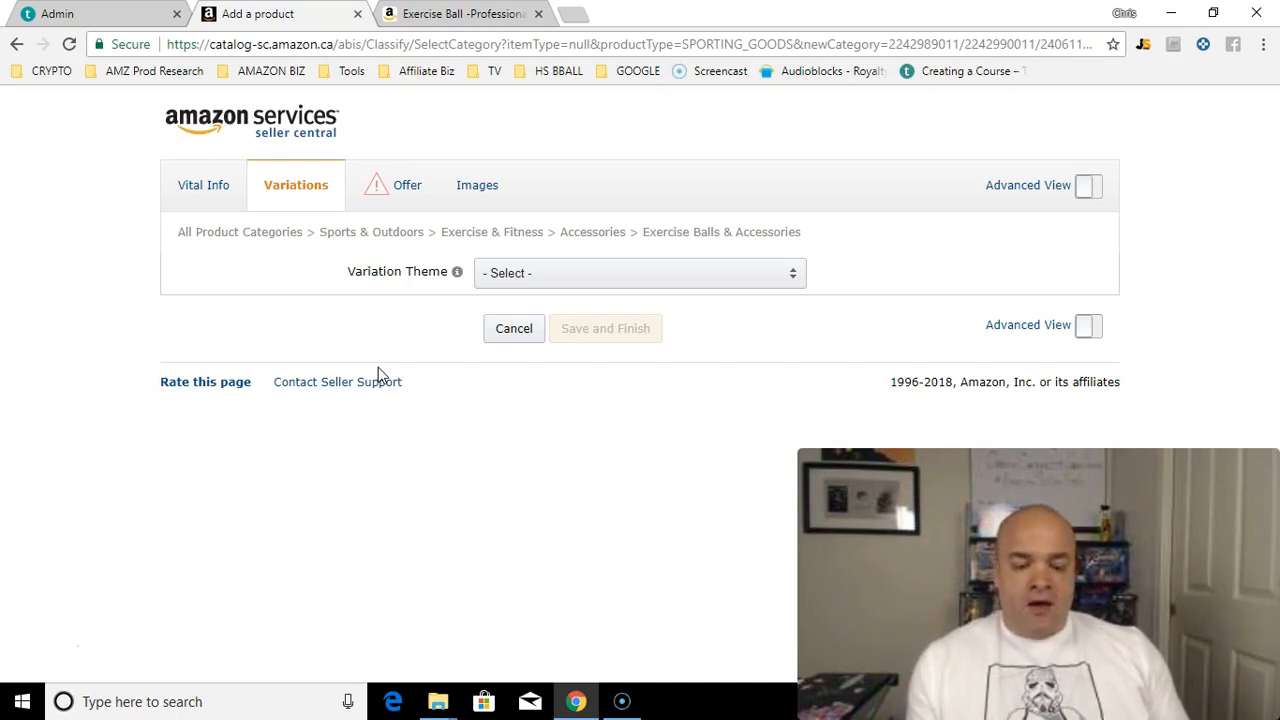
# Step: On the Offer tab, set the standard price to CDN$ 49.99 and condition to New
pyautogui.click(426, 188)
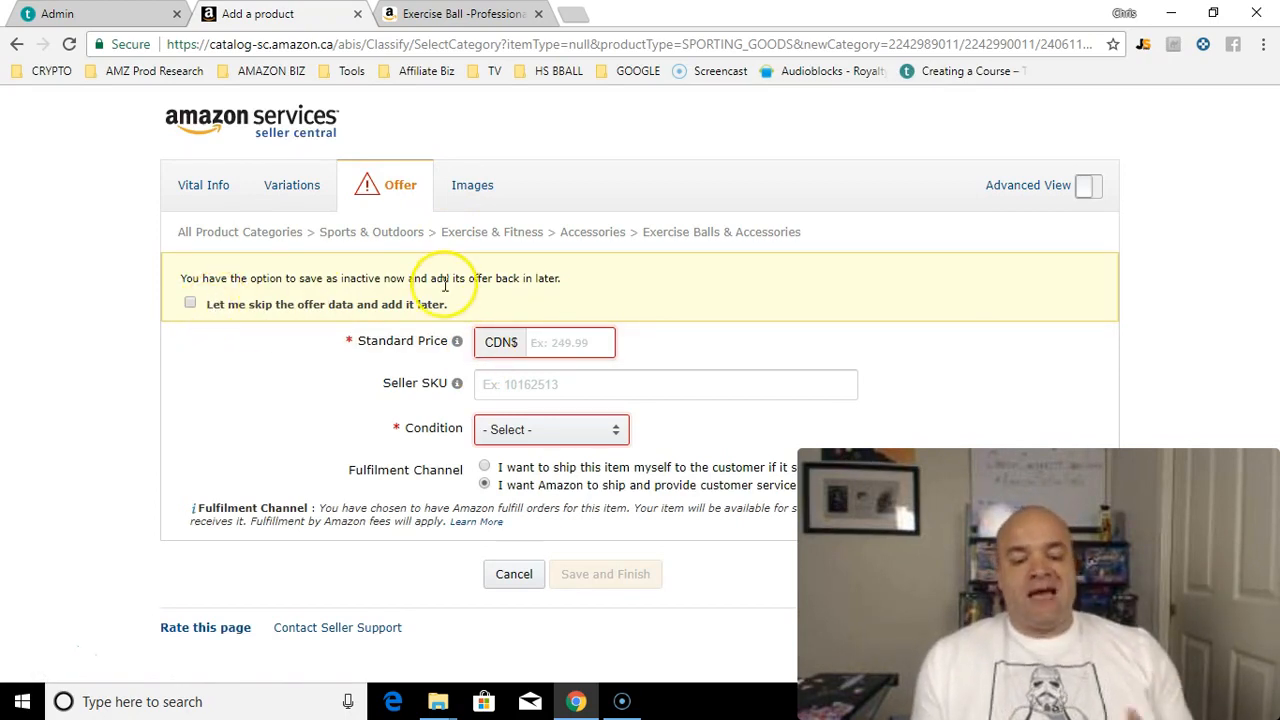
pyautogui.click(556, 343)
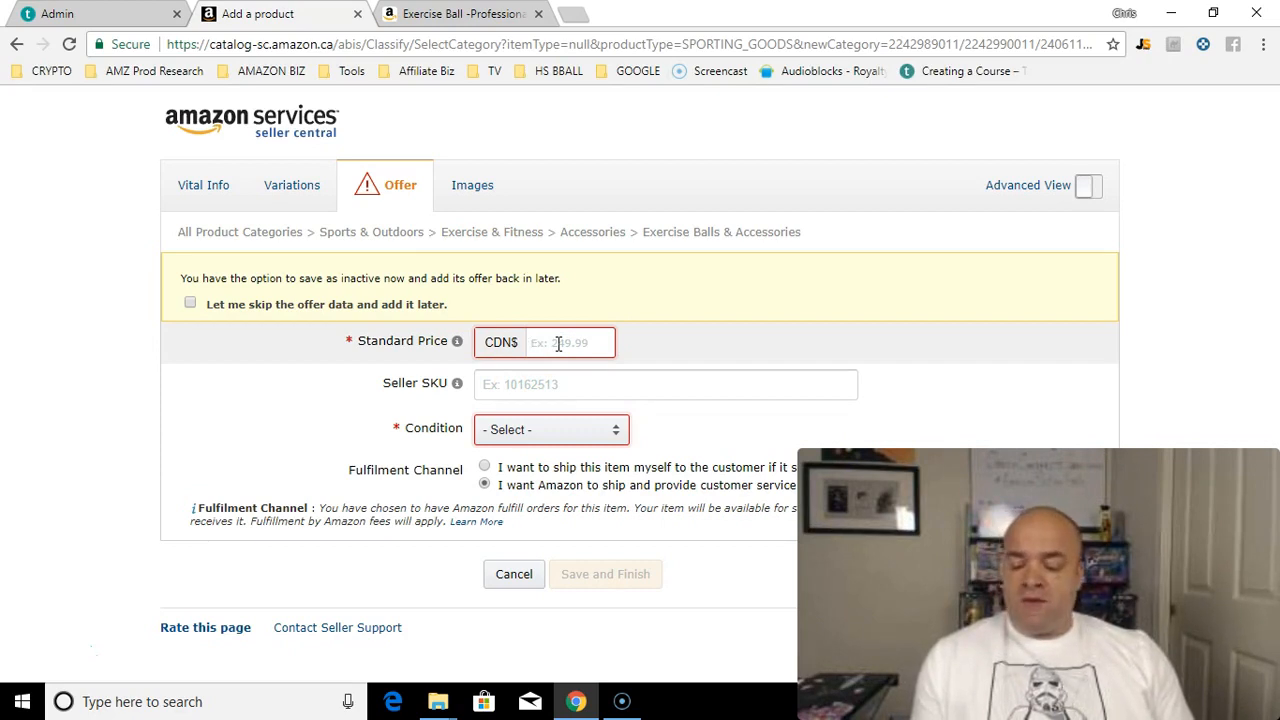
pyautogui.write('99.99')
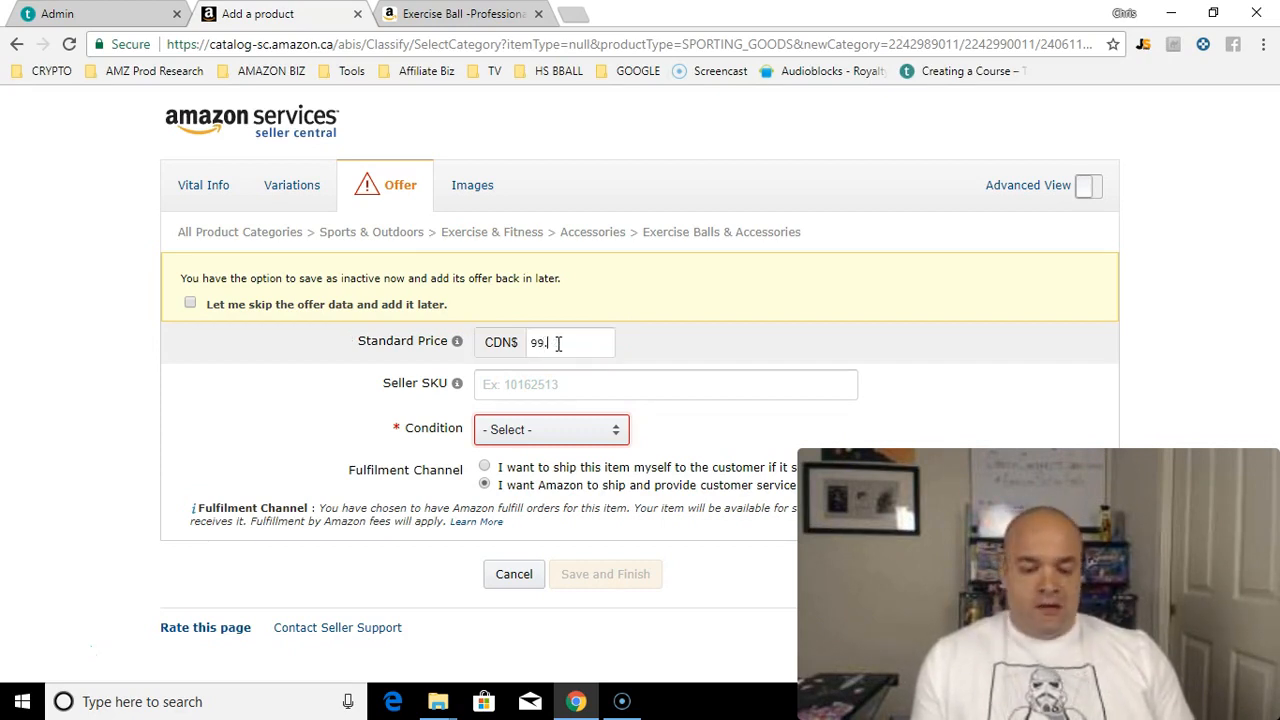
pyautogui.press('BackSpace')
pyautogui.press('BackSpace')
pyautogui.press('BackSpace')
pyautogui.press('BackSpace')
pyautogui.press('BackSpace')
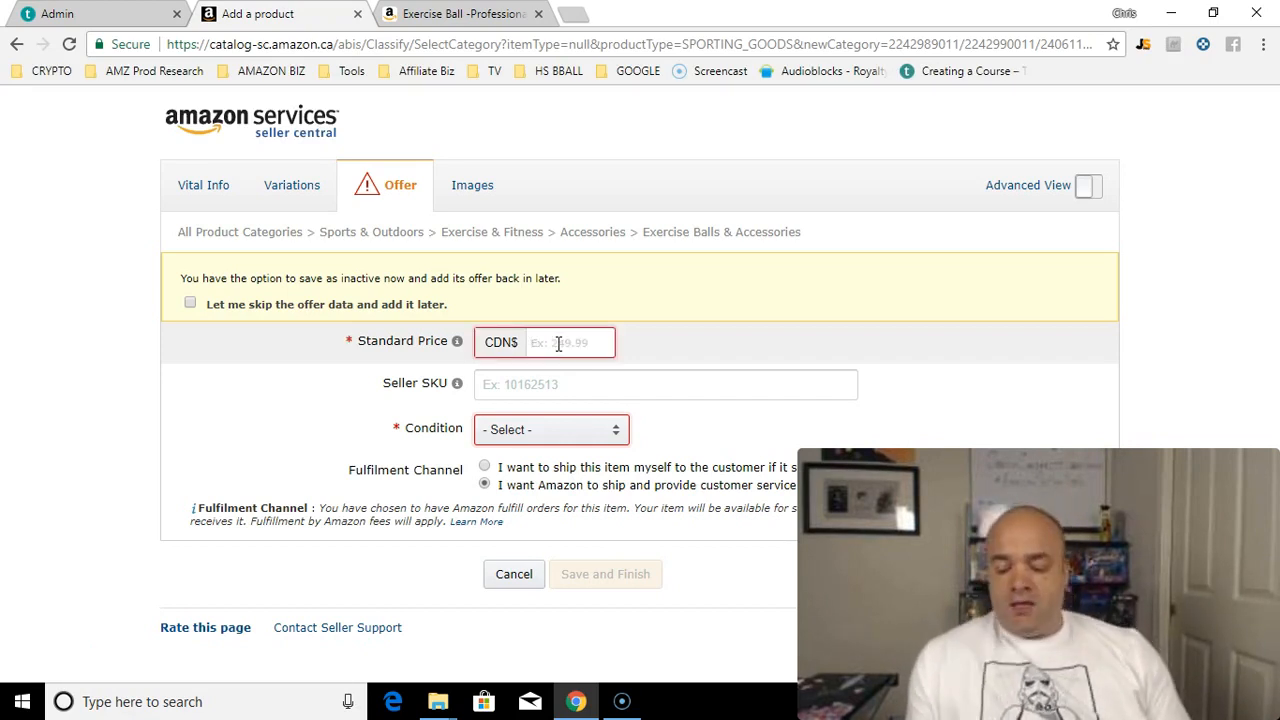
pyautogui.write('49.99')
pyautogui.click(703, 383)
pyautogui.click(592, 432)
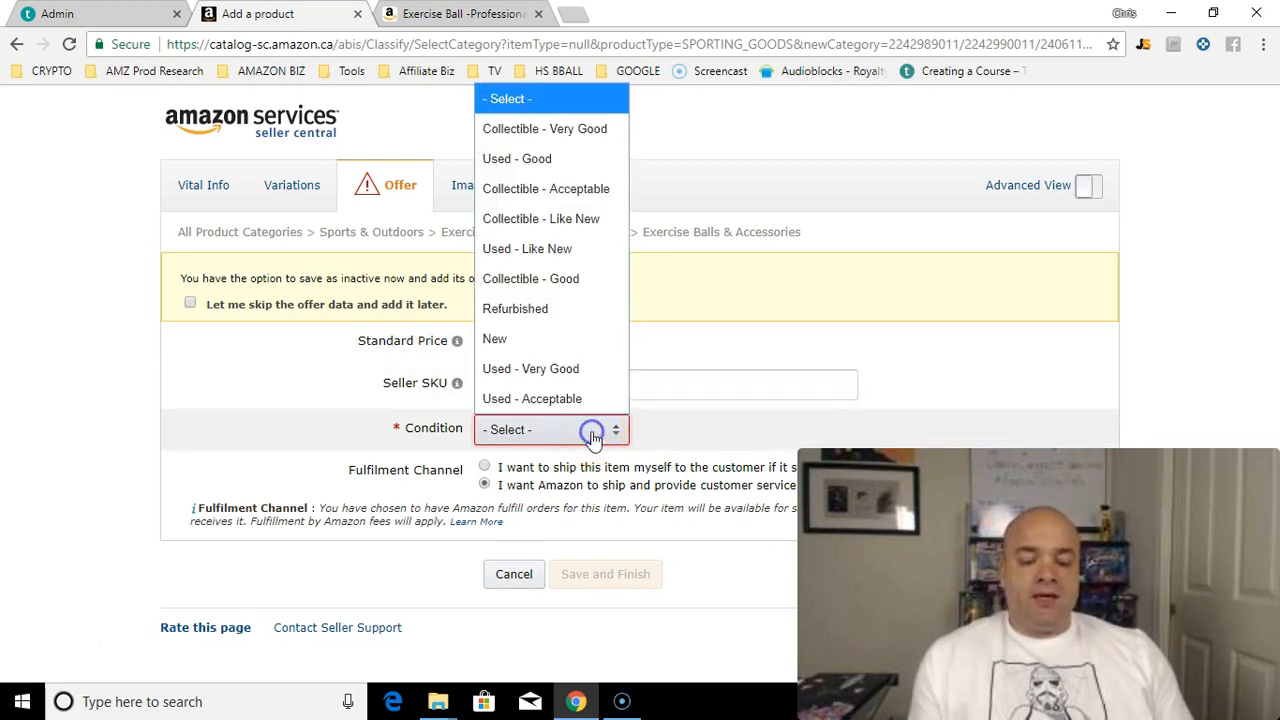
pyautogui.click(586, 340)
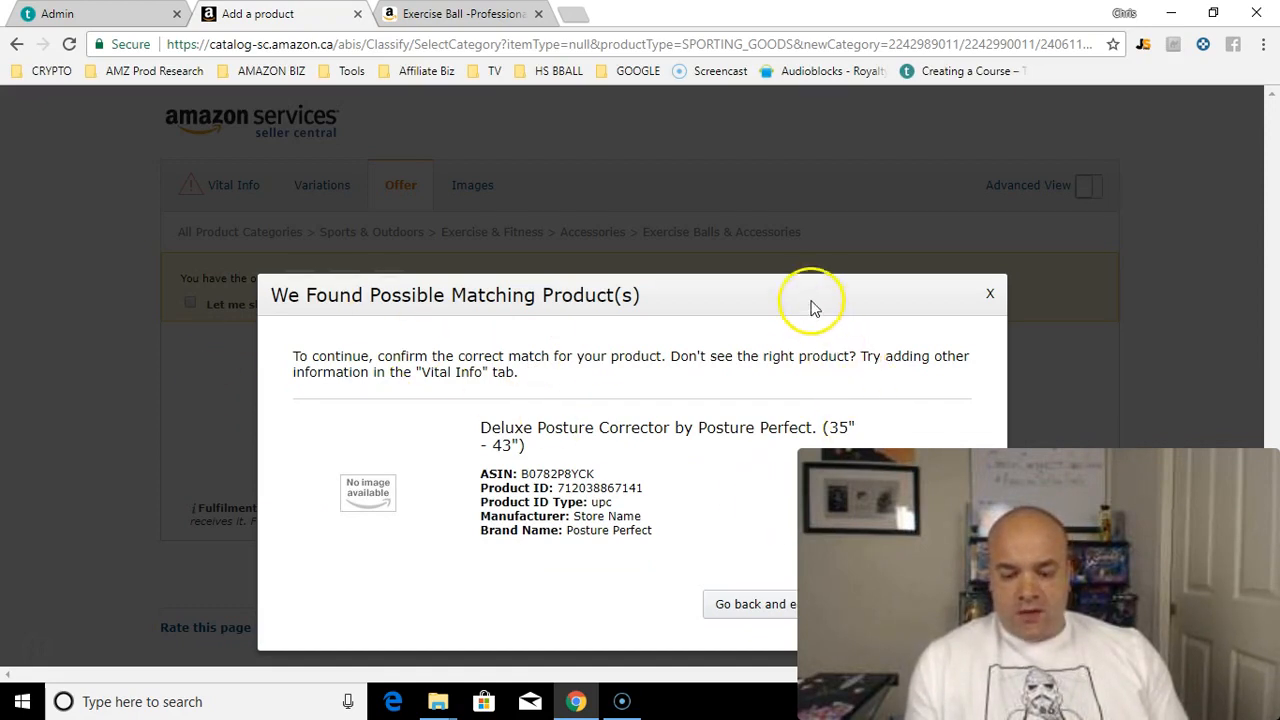
pyautogui.click(745, 612)
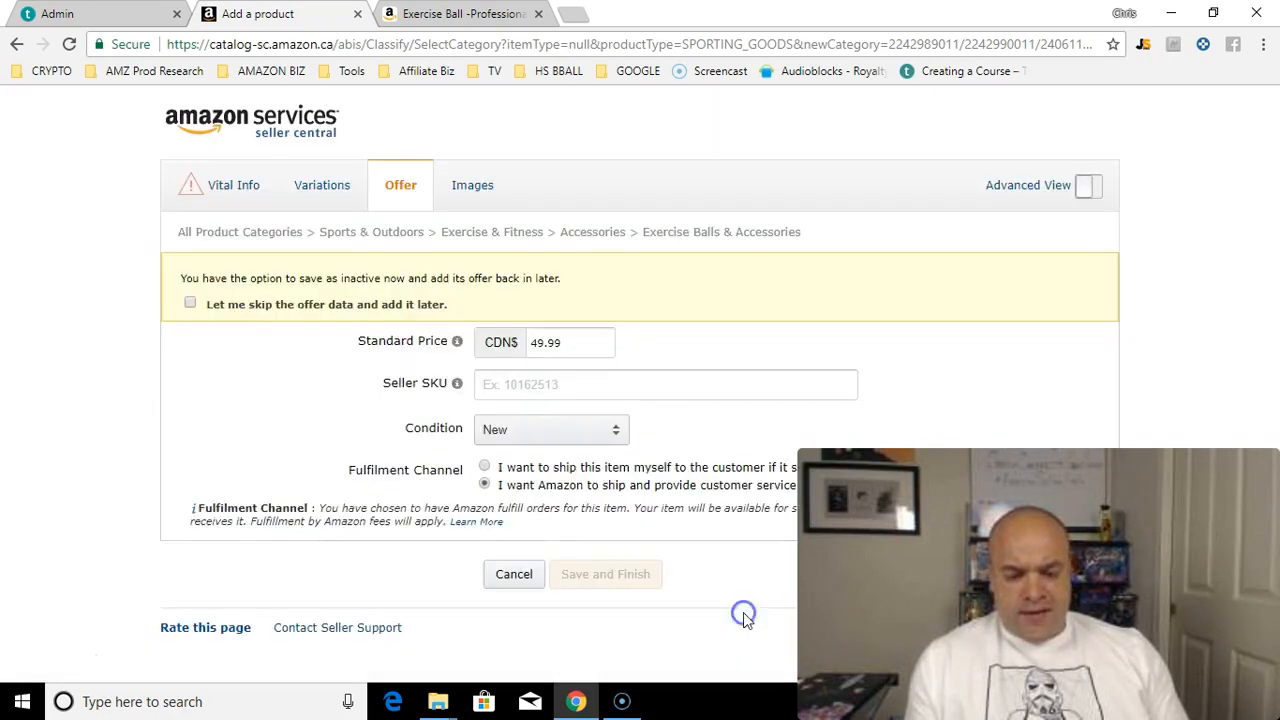
pyautogui.click(228, 185)
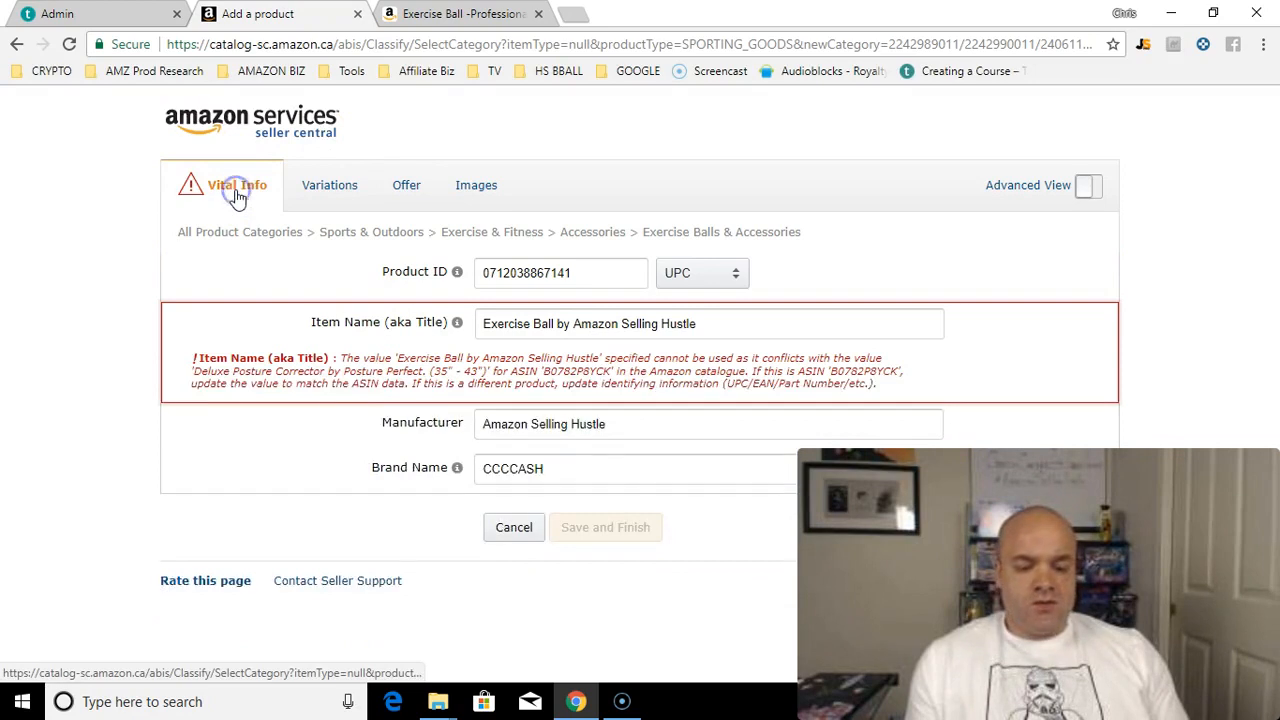
pyautogui.click(549, 273)
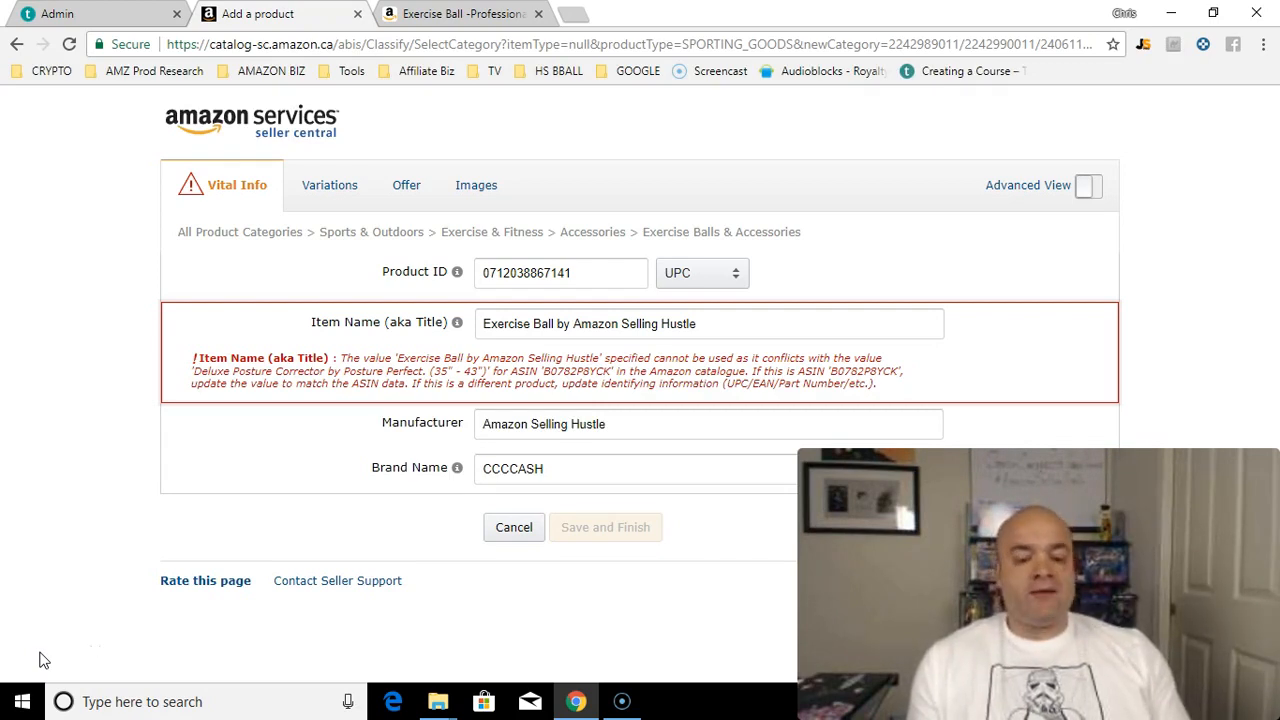
pyautogui.doubleClick(550, 273)
pyautogui.hotkey('ctrl', 'v')
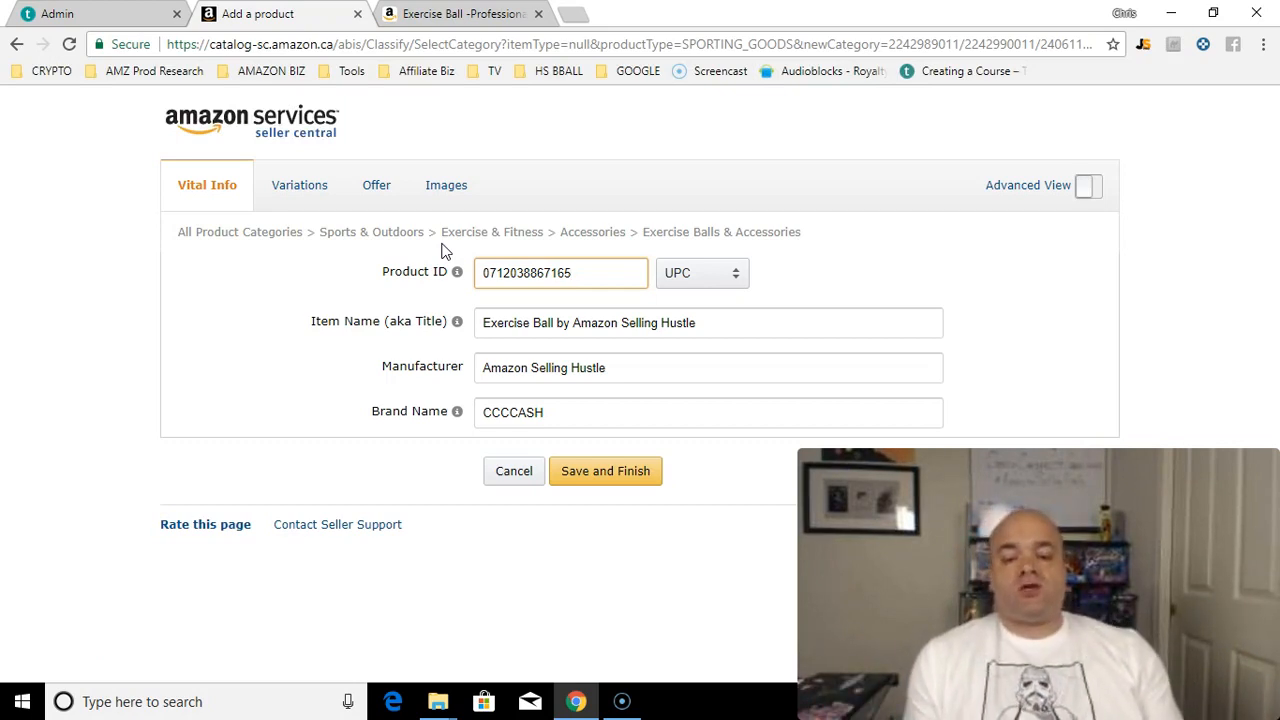
pyautogui.click(580, 470)
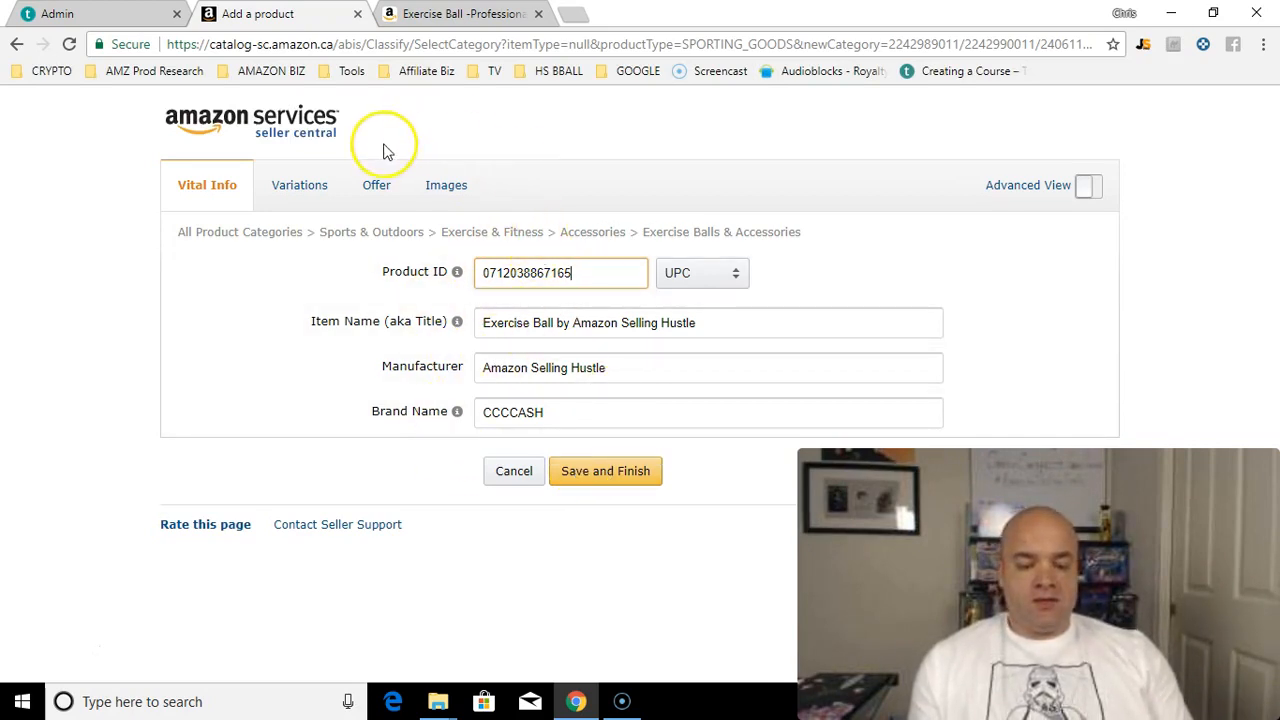
pyautogui.click(477, 198)
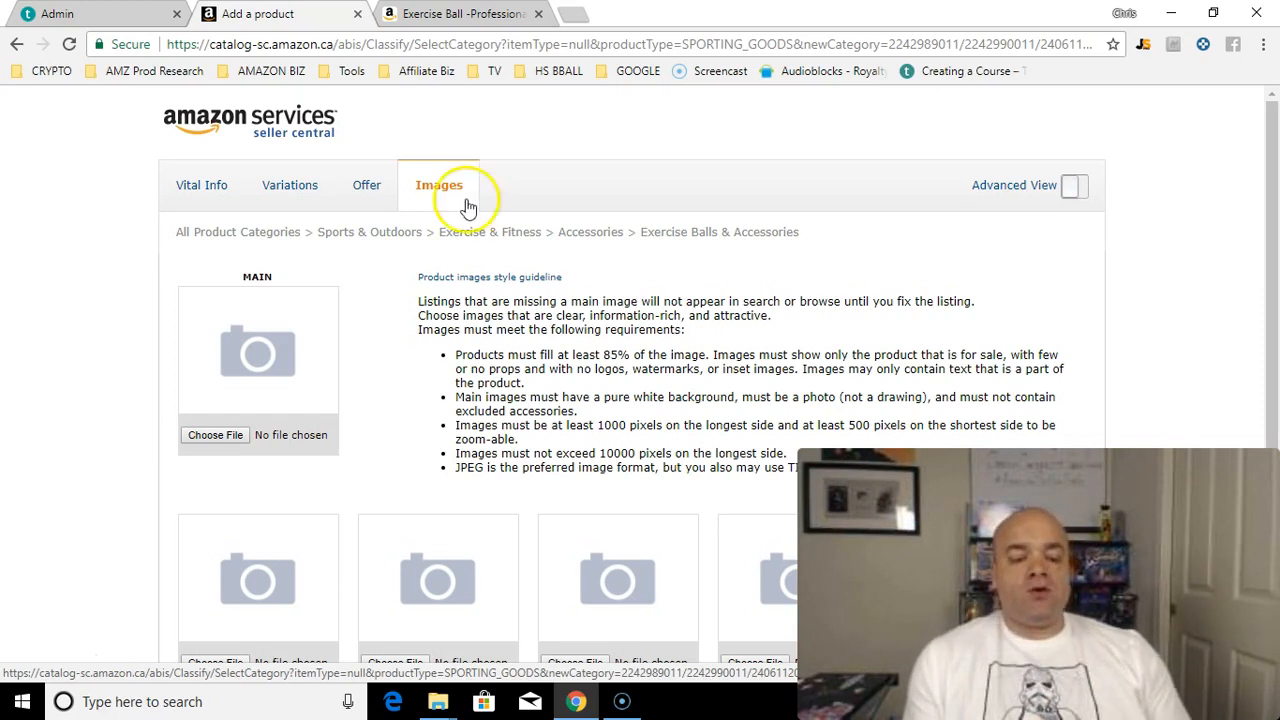
# Step: Upload MAIN IMAGE 2 from LISTING PHOTOS, the purple exercise ball photo, as the MAIN image
pyautogui.click(215, 435)
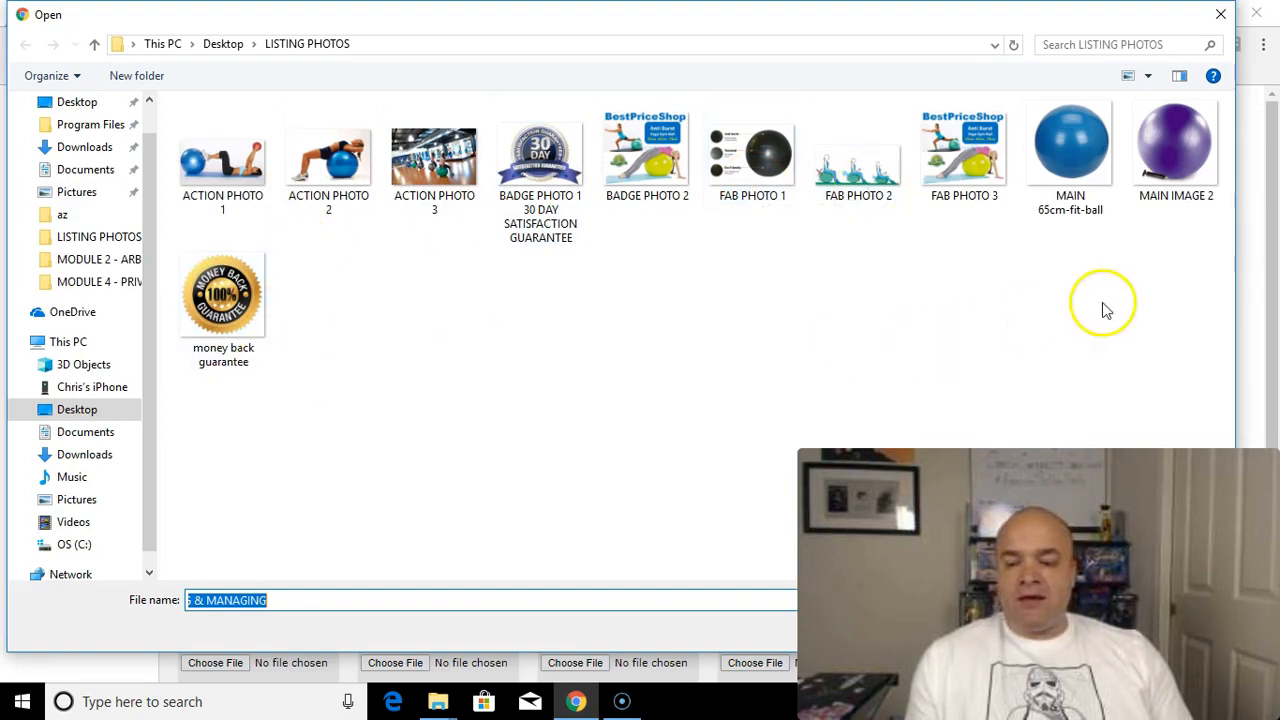
pyautogui.doubleClick(1175, 165)
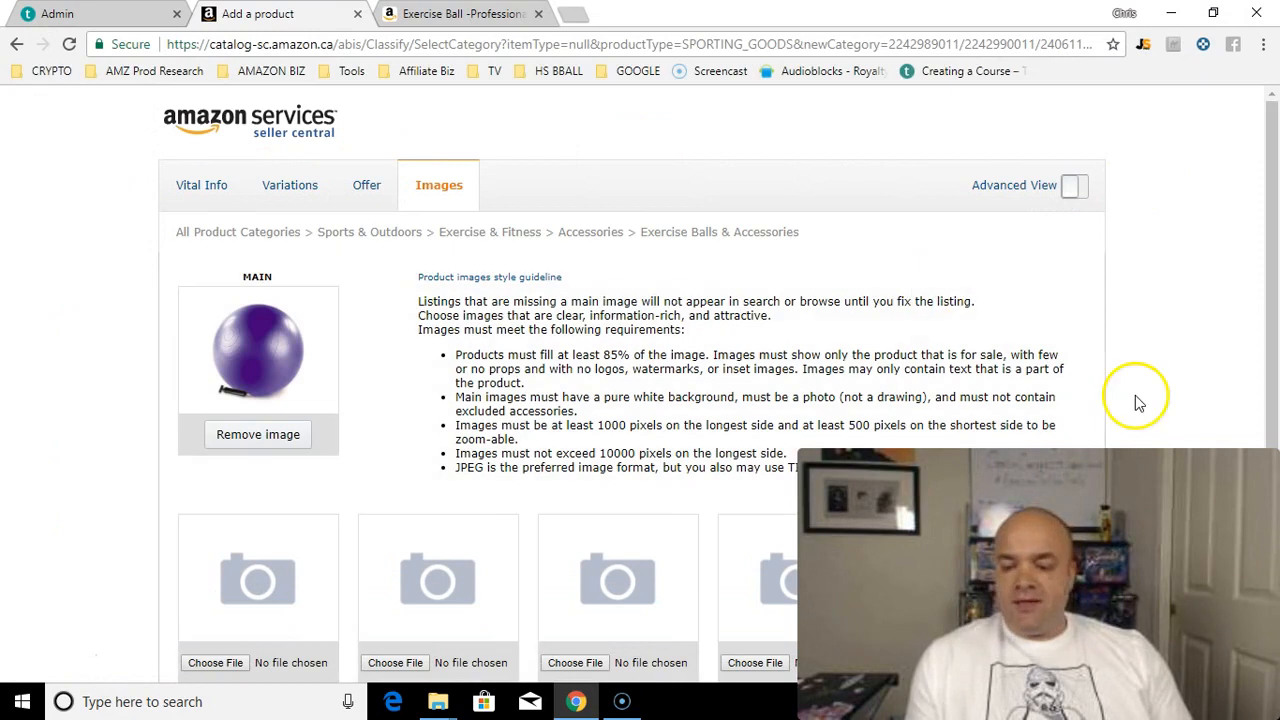
pyautogui.scroll(-3, 1275, 450)
pyautogui.scroll(-1, 1275, 450)
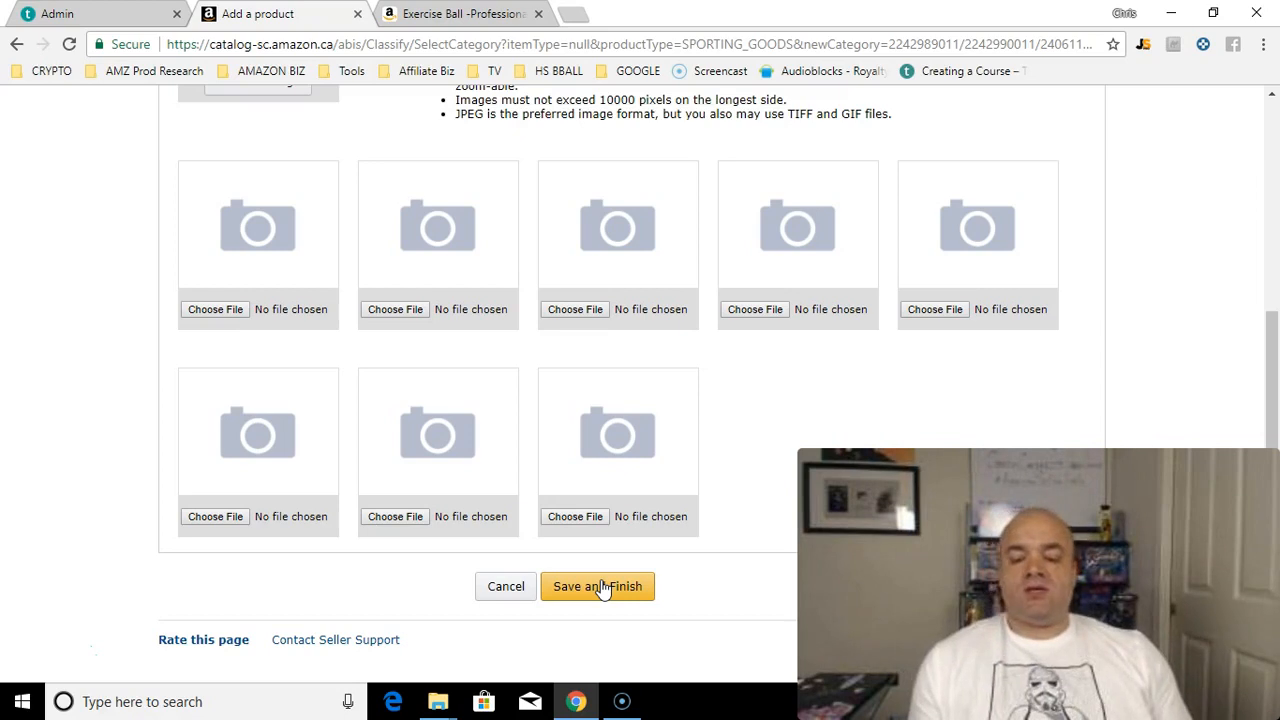
# Step: Save and finish the exercise ball listing to get the 'being created' confirmation
pyautogui.click(601, 588)
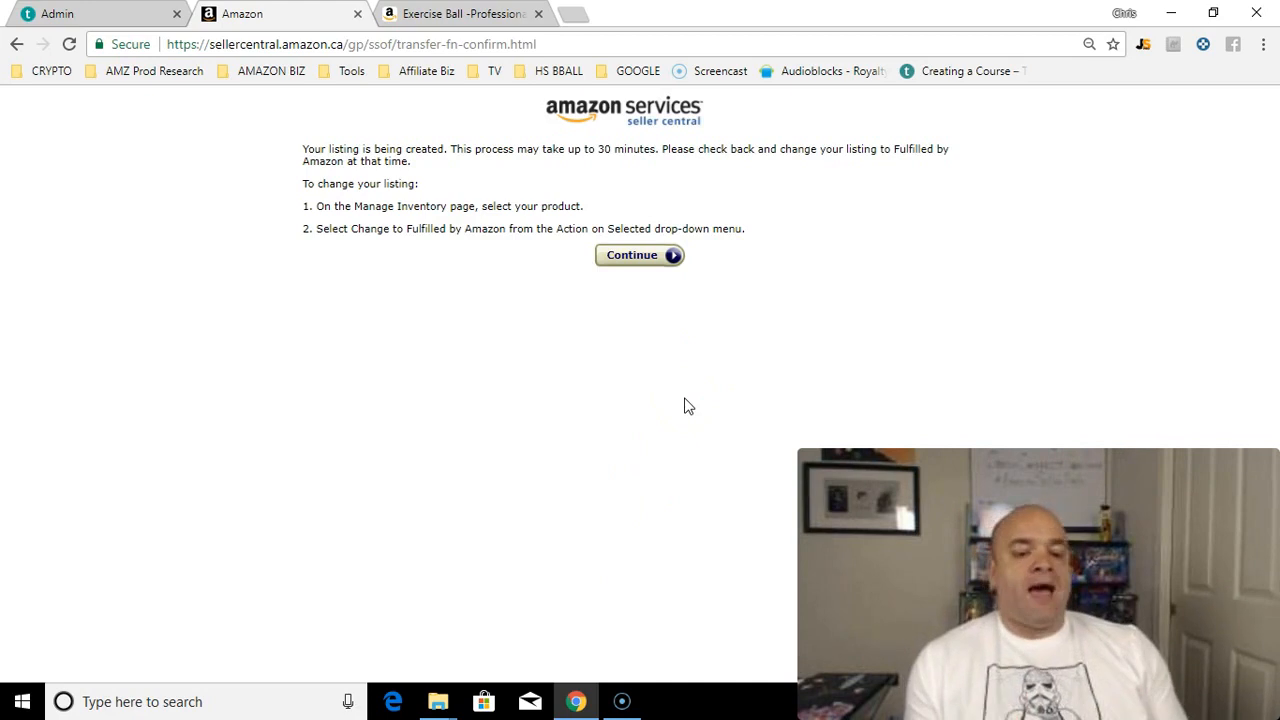
# Step: Continue from the confirmation page to the Manage Inventory list
pyautogui.click(675, 258)
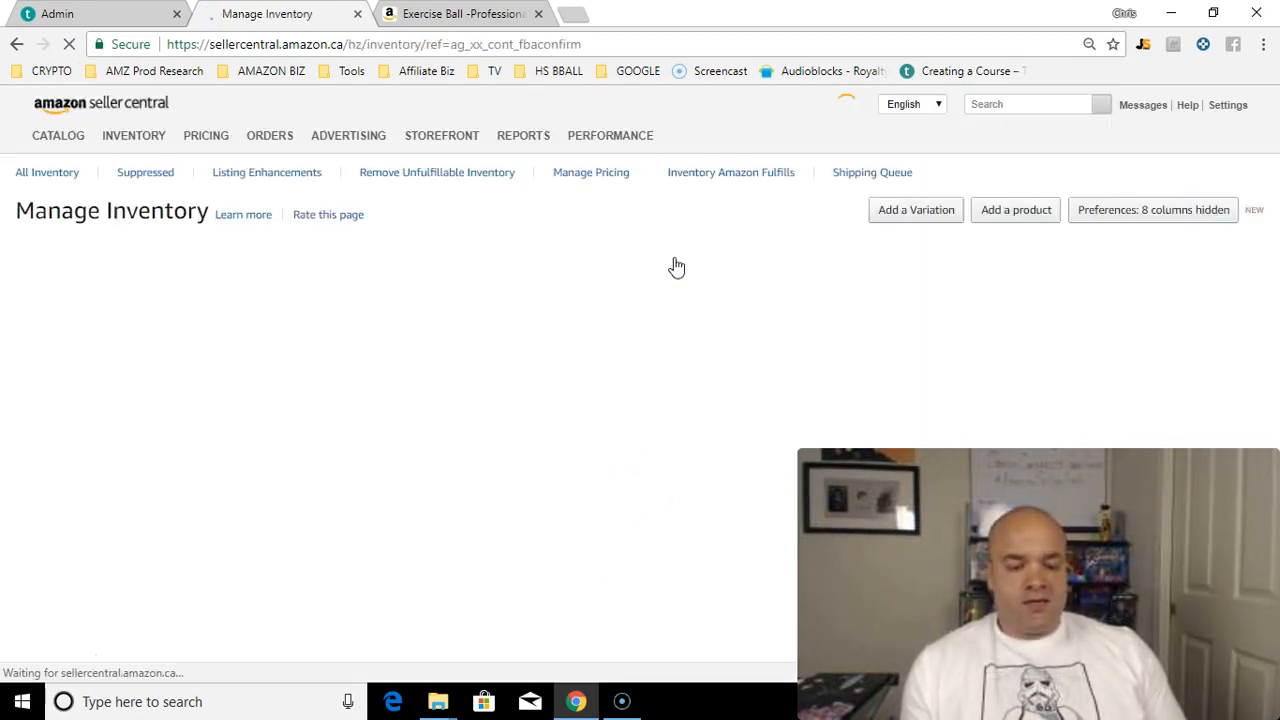